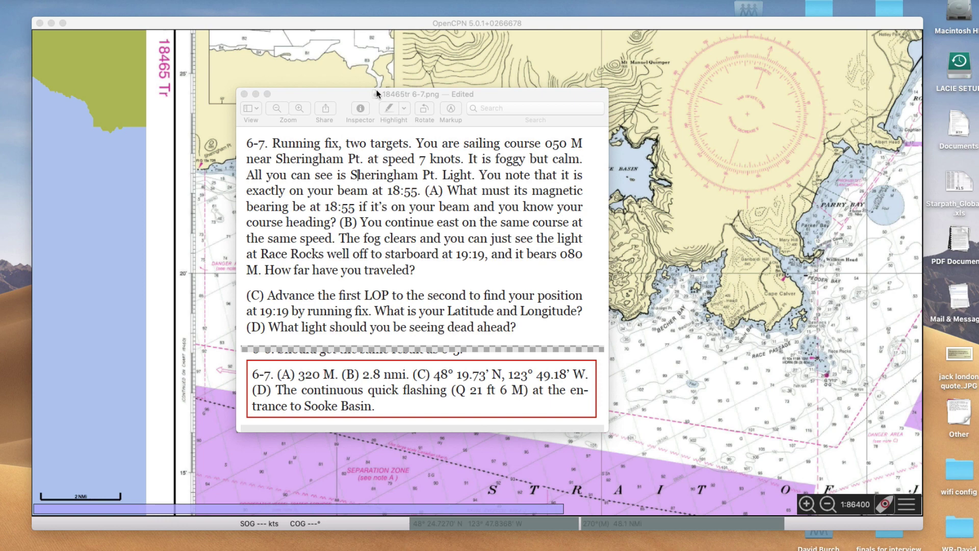
Shift the Preview window with the 6-7 running-fix problem to the right, uncovering the chart.
{"action": "left_click_drag", "start_coordinate": [329, 98], "coordinate": [419, 77]}
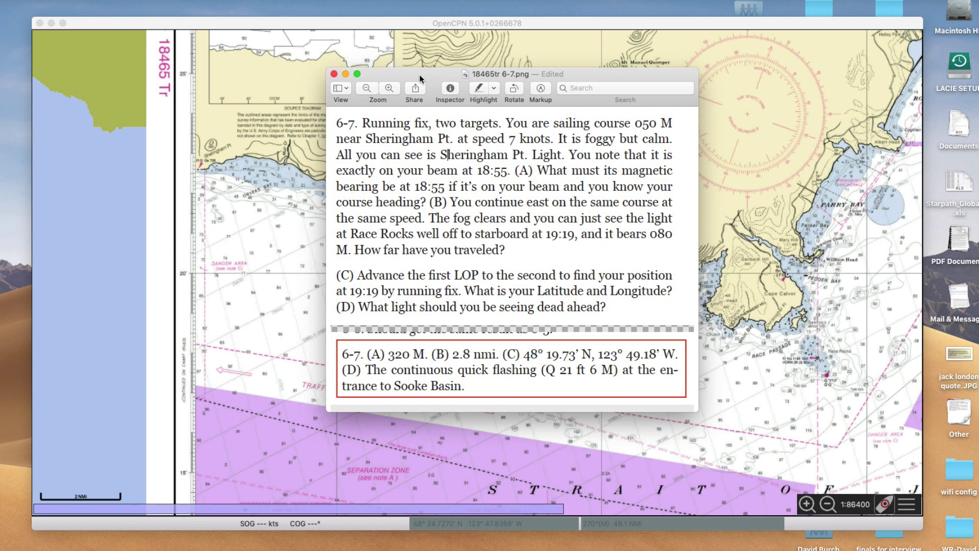
{"action": "left_click_drag", "start_coordinate": [418, 75], "coordinate": [425, 72]}
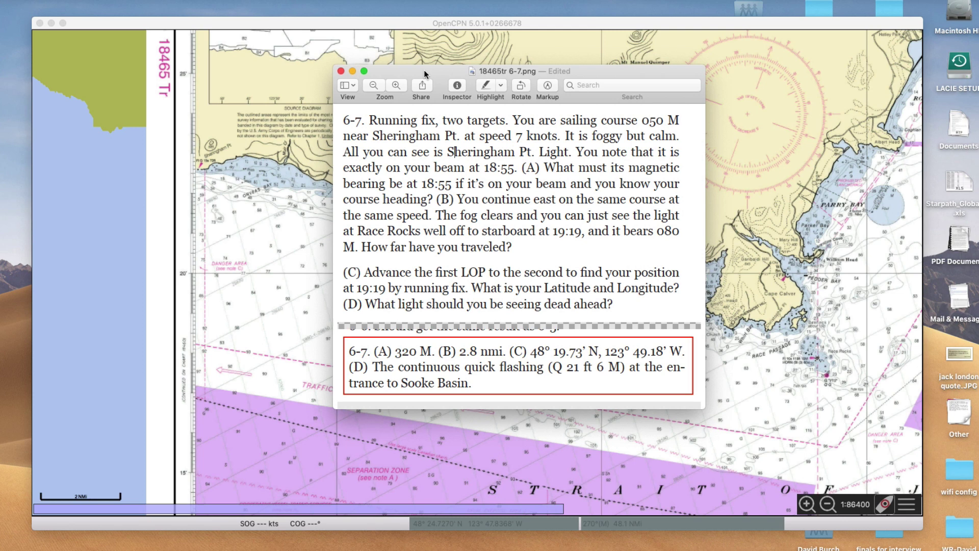
{"action": "left_click_drag", "start_coordinate": [423, 69], "coordinate": [541, 69]}
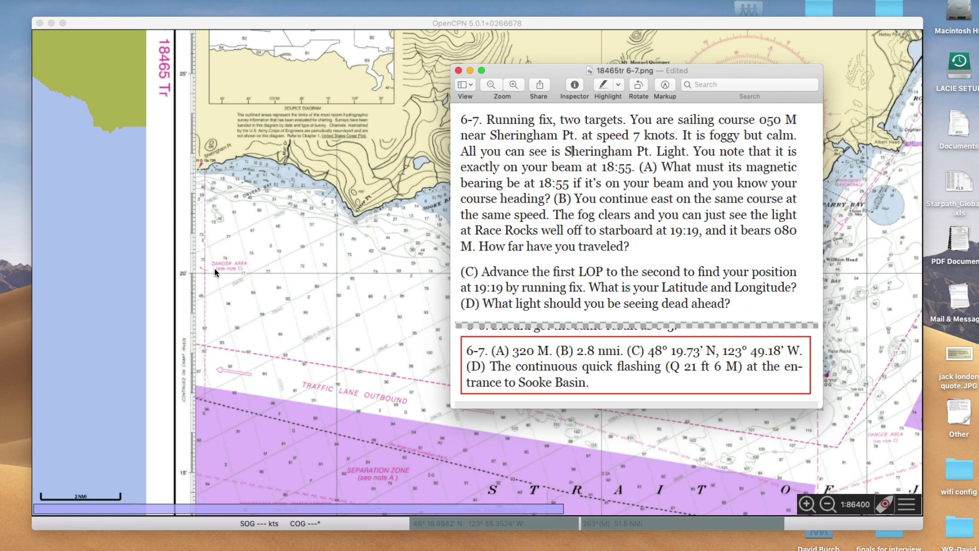
Zoom the chart to 1:45600 and pan to centre Sheringham Point and Orveas Bay.
{"action": "scroll", "coordinate": [252, 235], "scroll_direction": "up", "scroll_amount": 1}
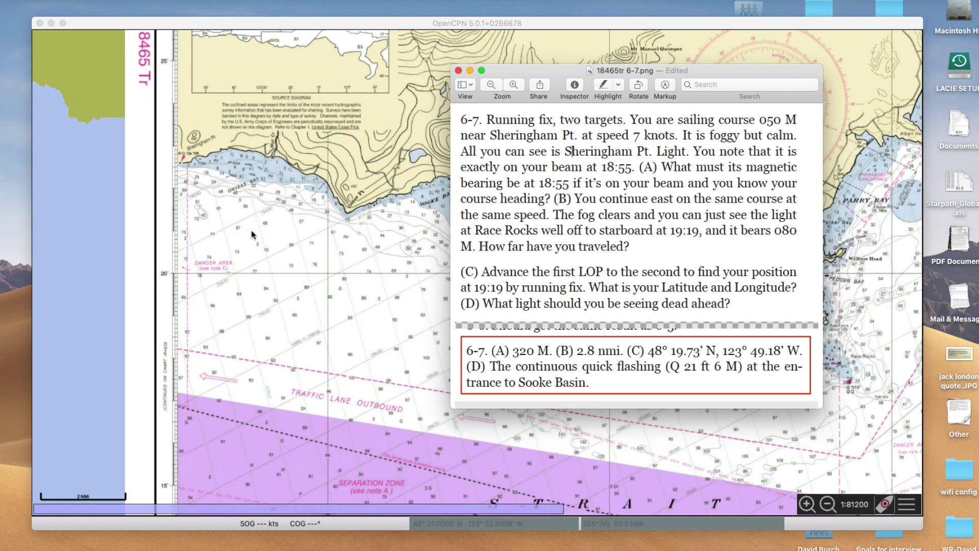
{"action": "scroll", "coordinate": [251, 234], "scroll_direction": "up", "scroll_amount": 2}
{"action": "left_click", "coordinate": [270, 214]}
{"action": "scroll", "coordinate": [297, 185], "scroll_direction": "up", "scroll_amount": 4}
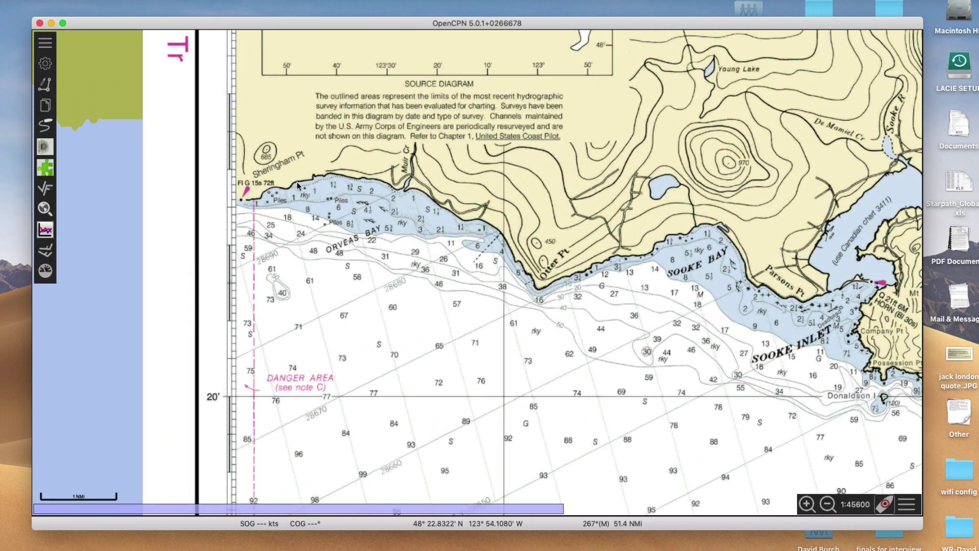
{"action": "left_click_drag", "start_coordinate": [299, 256], "coordinate": [479, 345]}
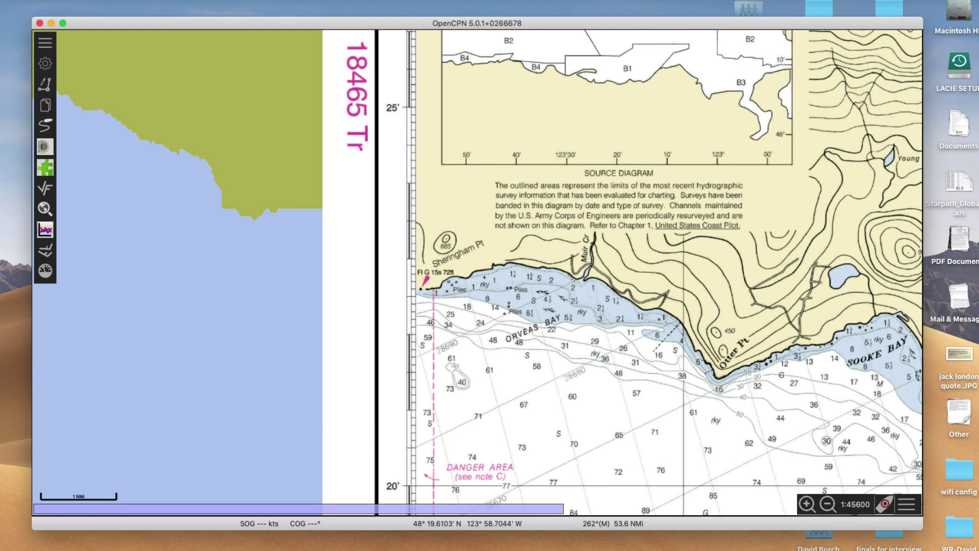
Place the chart window at upper left and the problem text at the screen's right edge.
{"action": "left_click_drag", "start_coordinate": [695, 23], "coordinate": [601, 122]}
{"action": "left_click", "coordinate": [535, 110]}
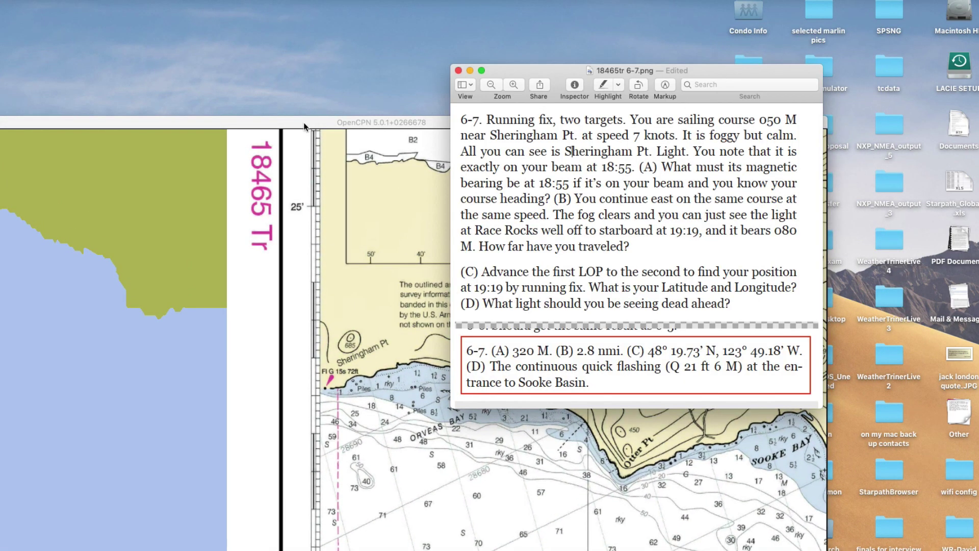
{"action": "left_click_drag", "start_coordinate": [304, 126], "coordinate": [222, 28]}
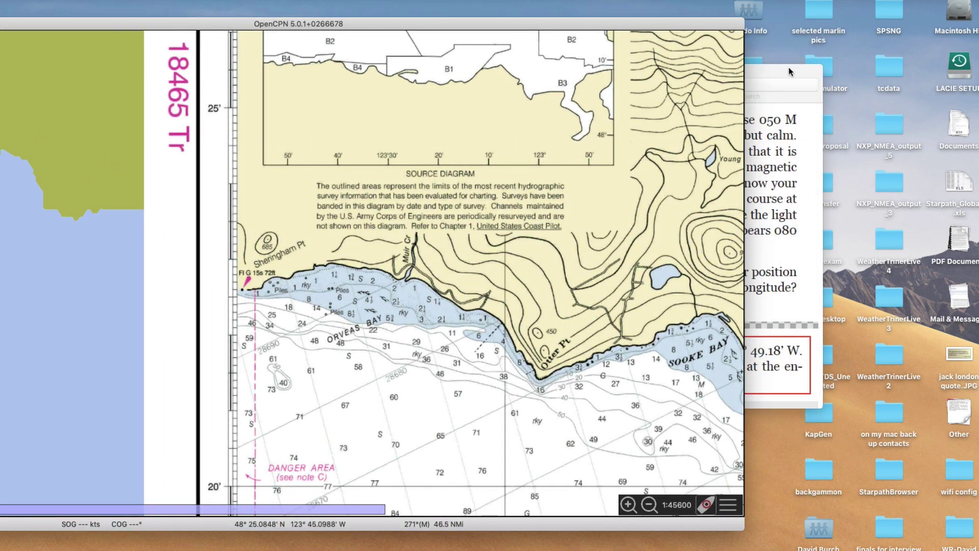
{"action": "left_click_drag", "start_coordinate": [788, 67], "coordinate": [606, 77]}
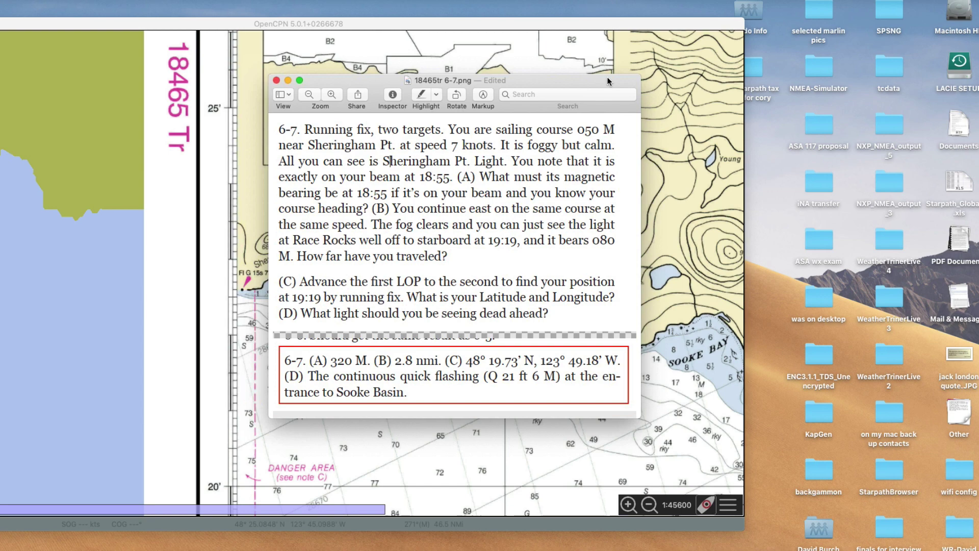
{"action": "left_click_drag", "start_coordinate": [606, 80], "coordinate": [976, 120]}
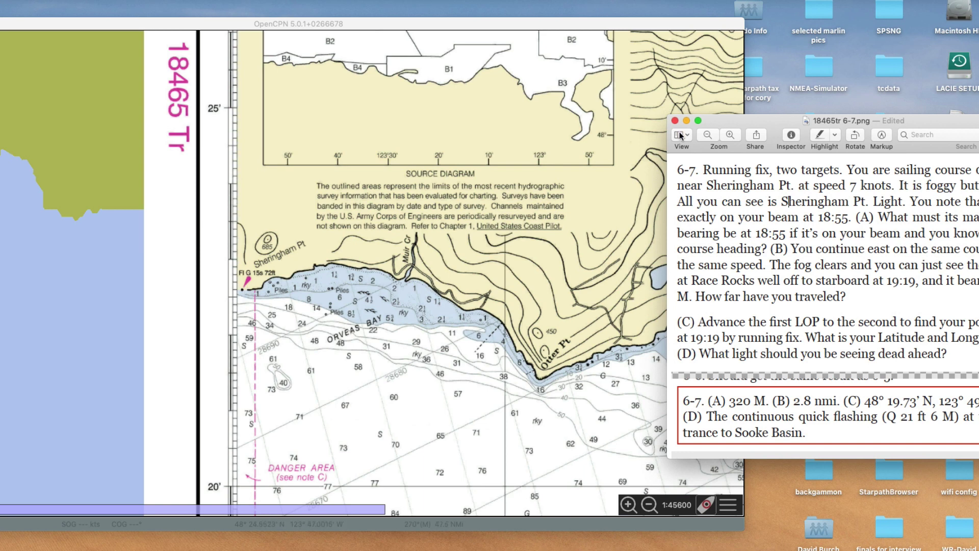
{"action": "left_click_drag", "start_coordinate": [947, 123], "coordinate": [877, 98]}
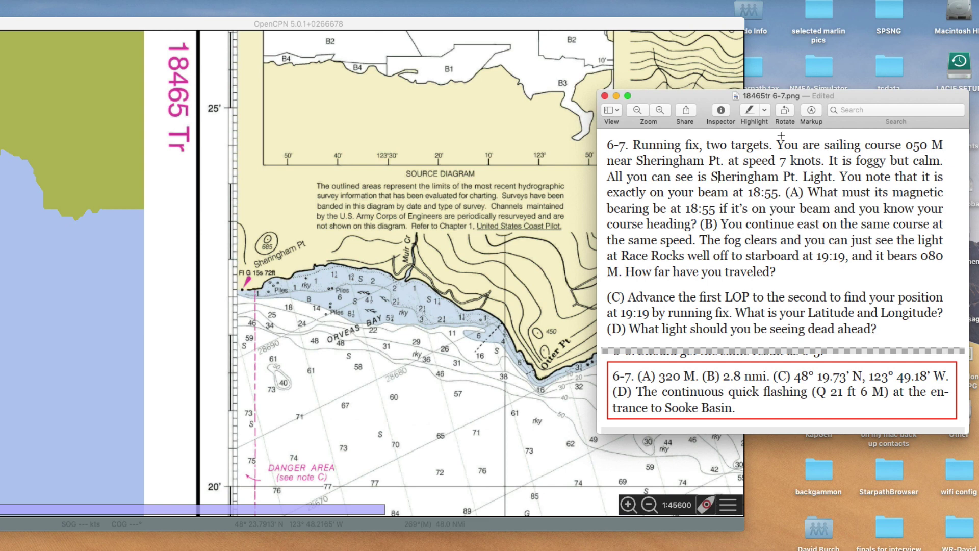
{"action": "left_click_drag", "start_coordinate": [877, 102], "coordinate": [869, 76]}
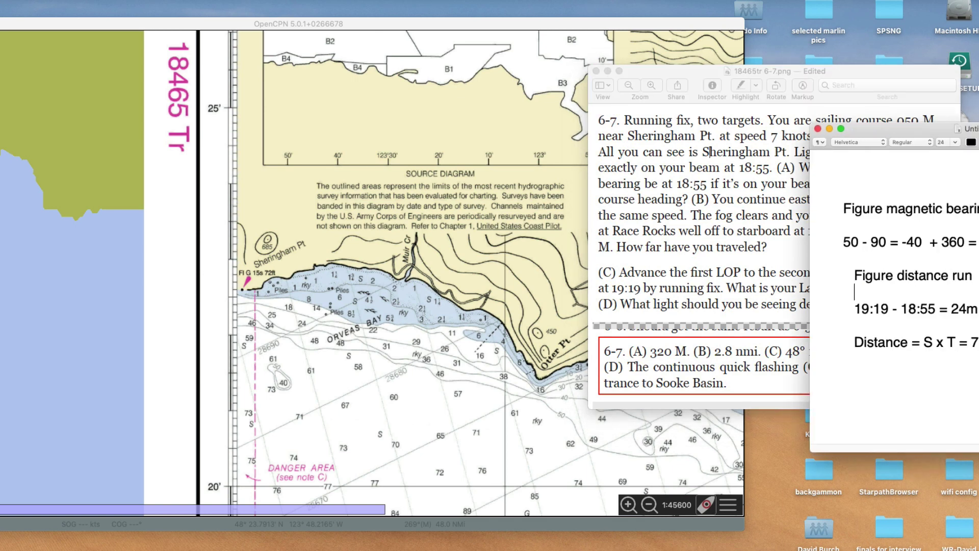
Append M to the 320 bearing in Untitled 8.rtf, then bring the Preview exercise forward.
{"action": "left_click_drag", "start_coordinate": [867, 71], "coordinate": [678, 76]}
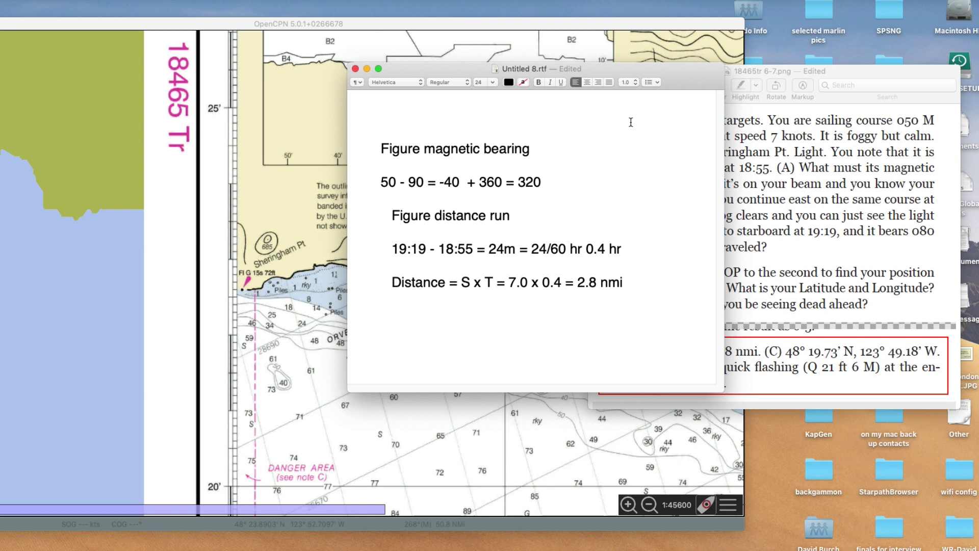
{"action": "left_click_drag", "start_coordinate": [695, 74], "coordinate": [904, 209]}
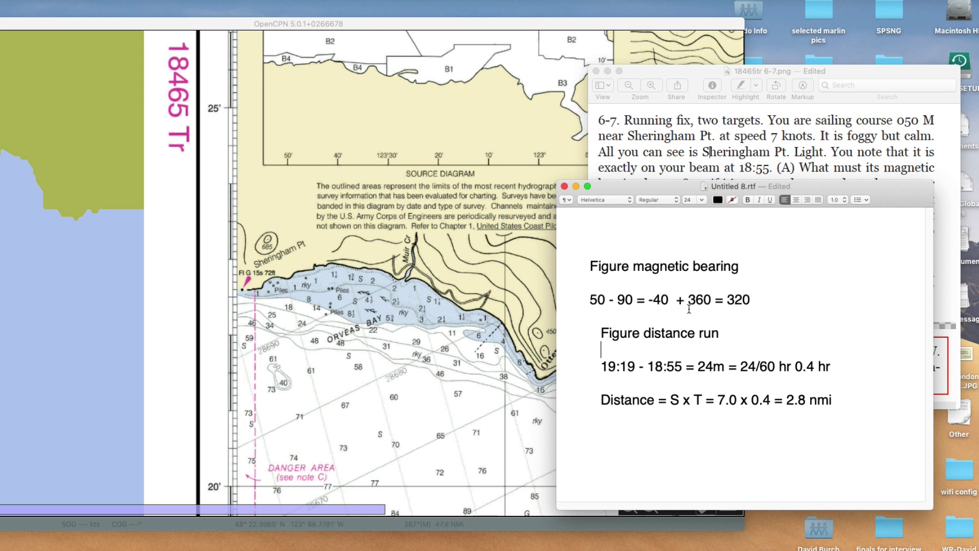
{"action": "left_click_drag", "start_coordinate": [727, 301], "coordinate": [757, 298]}
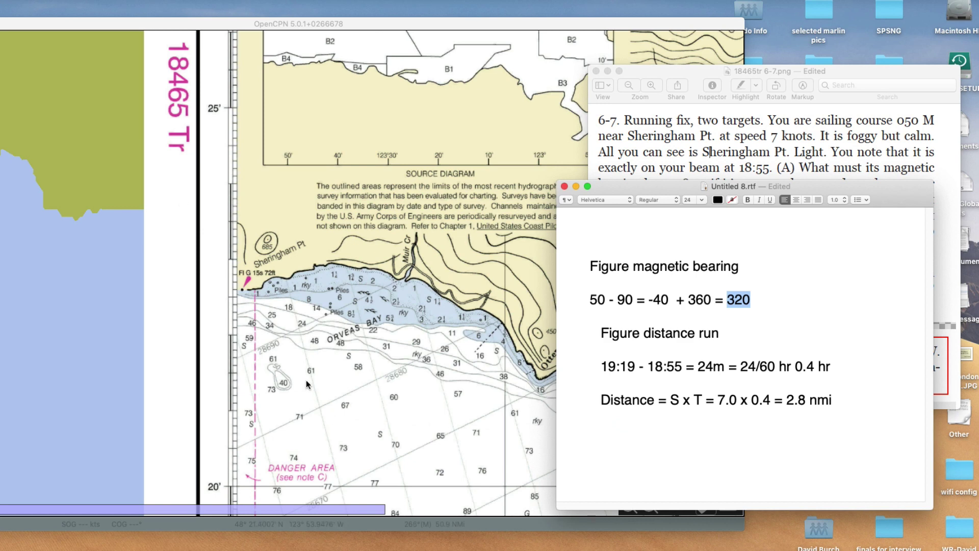
{"action": "left_click", "coordinate": [756, 301]}
{"action": "type", "text": "M"}
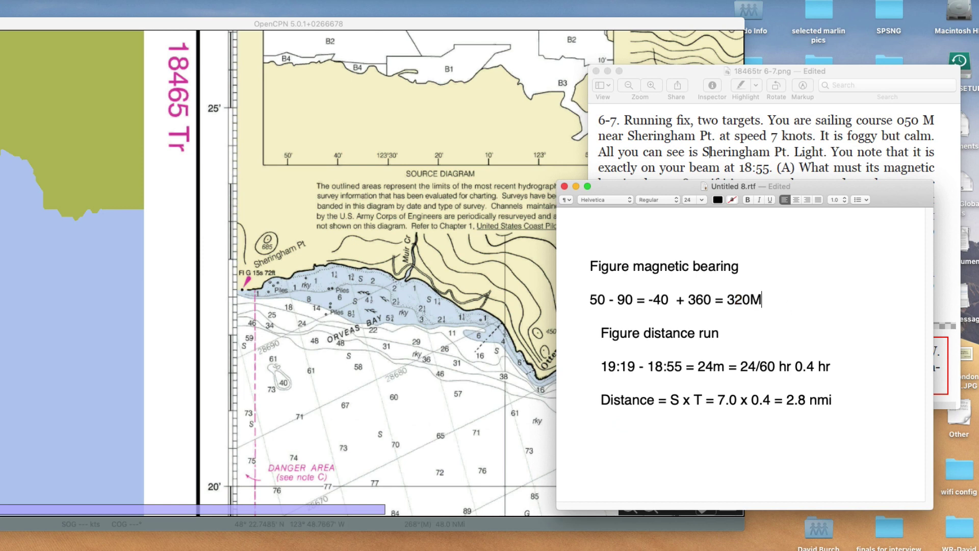
{"action": "left_click_drag", "start_coordinate": [653, 187], "coordinate": [892, 99]}
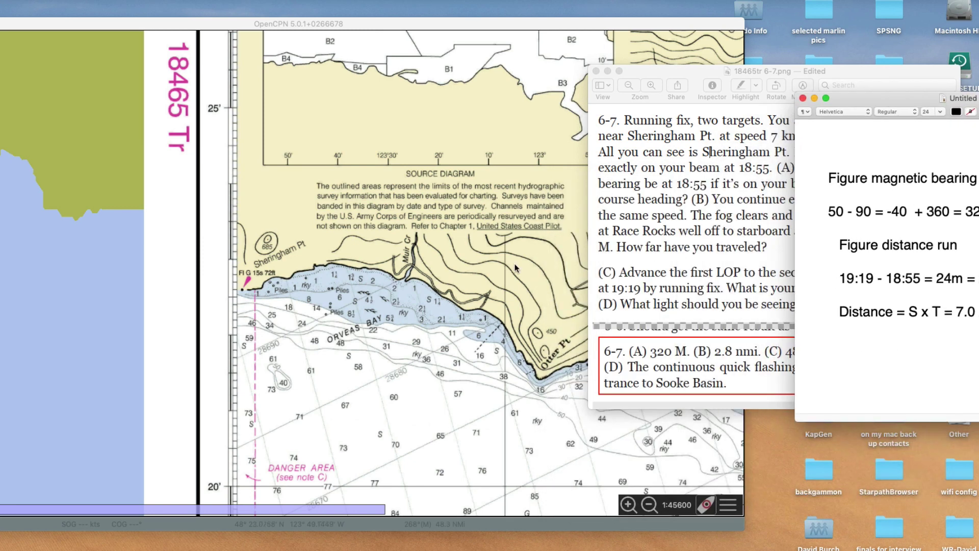
{"action": "double_click", "coordinate": [633, 72]}
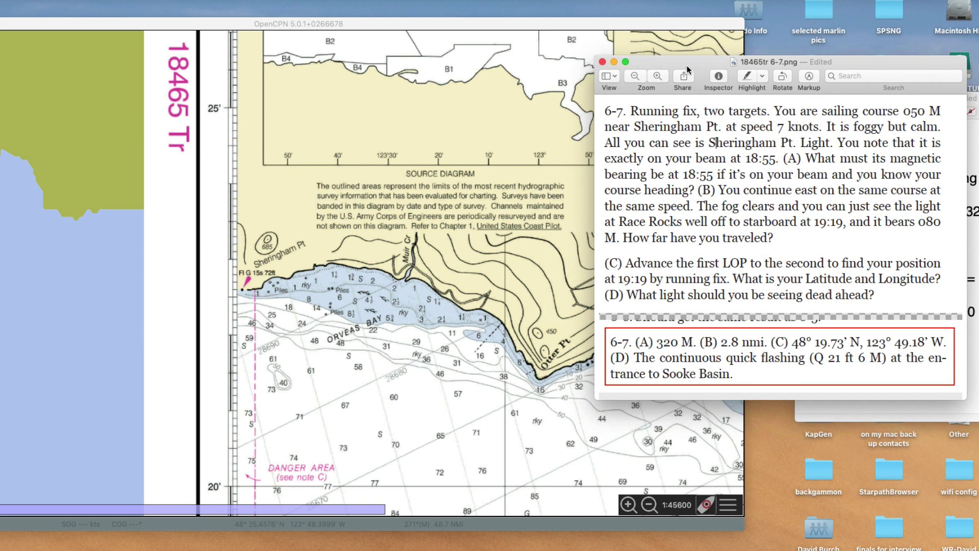
Draw a route from Sheringham Point's Fl G light 320°M northwest and 139°M into the separation zone.
{"action": "left_click_drag", "start_coordinate": [689, 68], "coordinate": [892, 68]}
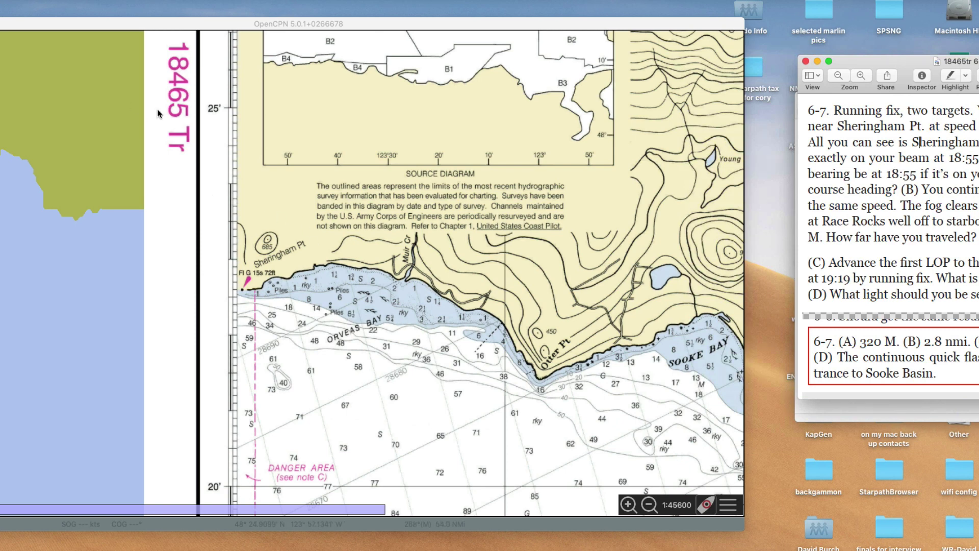
{"action": "left_click_drag", "start_coordinate": [99, 24], "coordinate": [271, 13]}
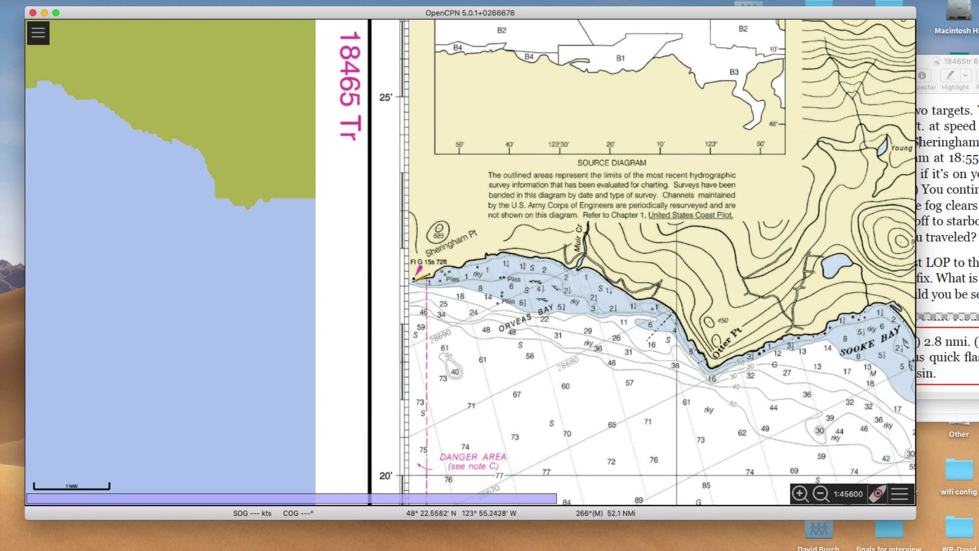
{"action": "left_click", "coordinate": [414, 279]}
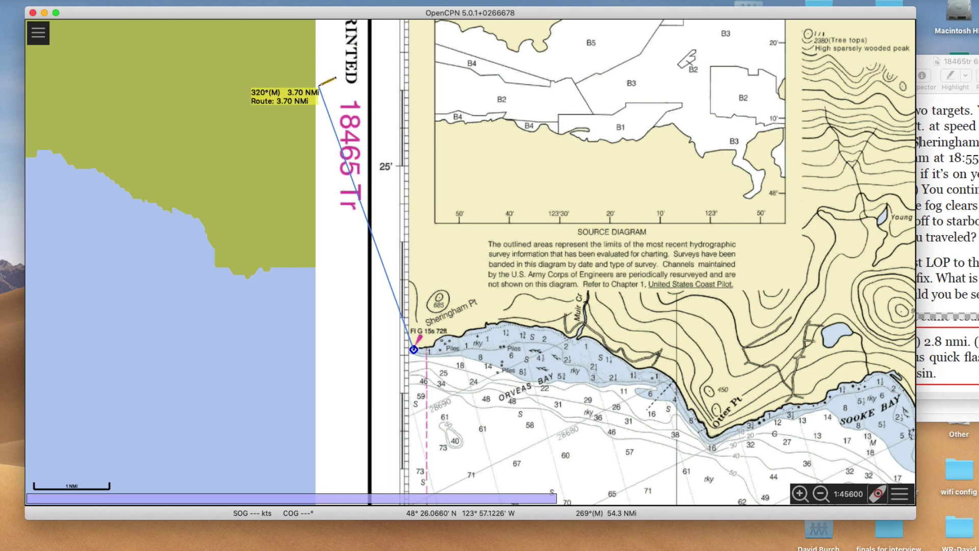
{"action": "left_click", "coordinate": [319, 85]}
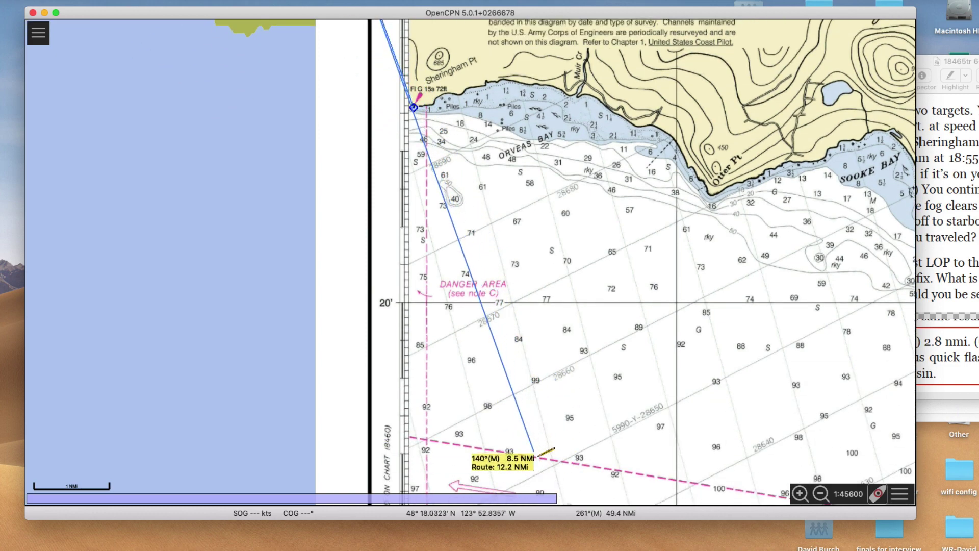
{"action": "scroll", "coordinate": [590, 430], "scroll_direction": "down", "scroll_amount": 3}
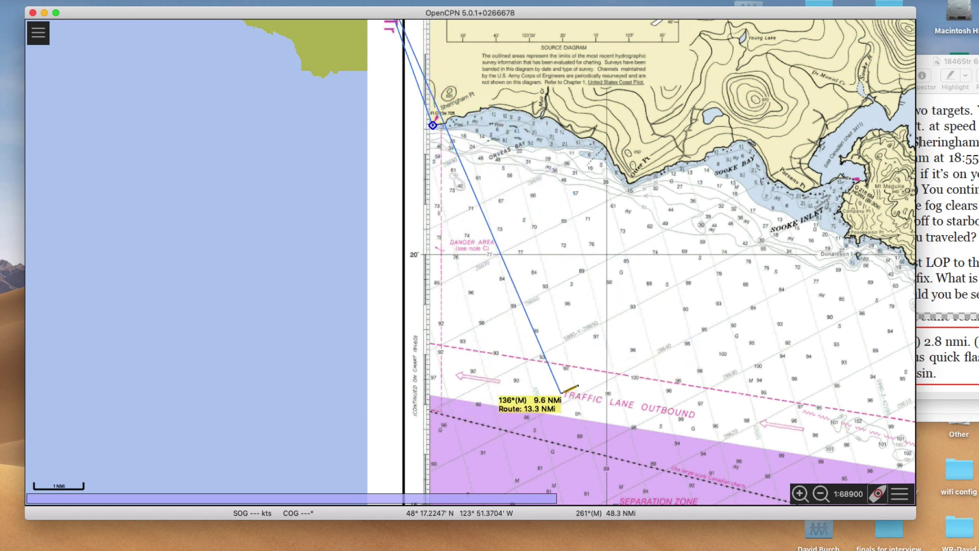
{"action": "scroll", "coordinate": [565, 390], "scroll_direction": "down", "scroll_amount": 3}
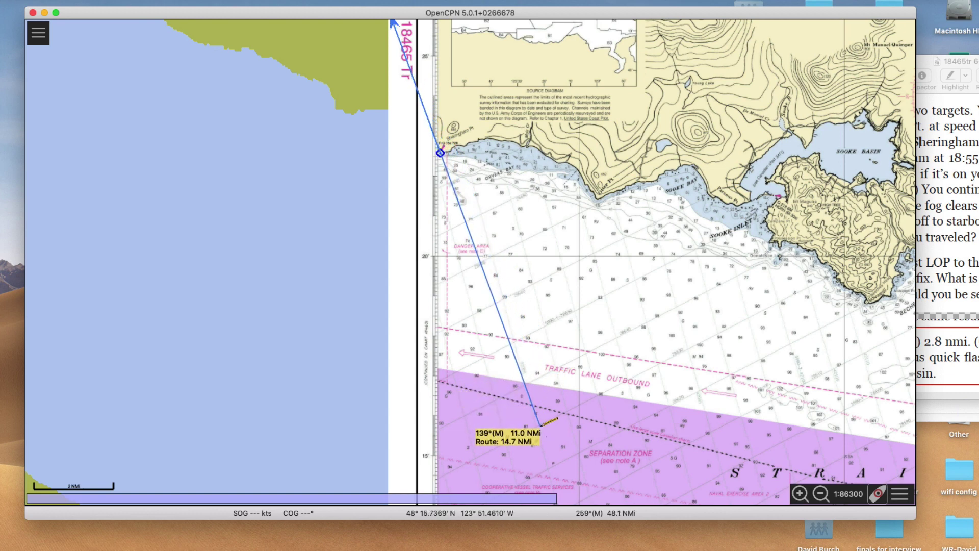
{"action": "left_click", "coordinate": [542, 428]}
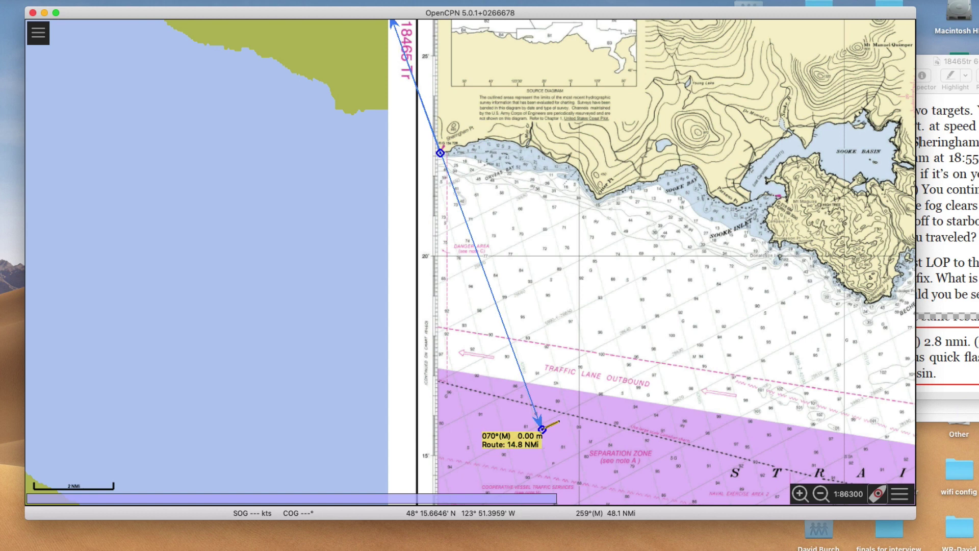
{"action": "key", "text": "Escape"}
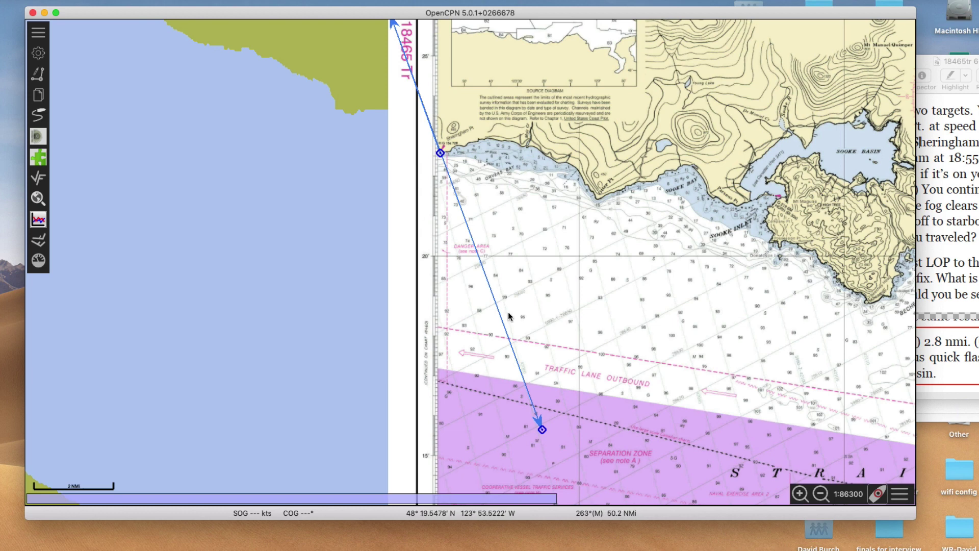
Pan the chart east along the strait and bring the 6-7 problem text beside it.
{"action": "mouse_move", "coordinate": [397, 22]}
{"action": "left_click_drag", "start_coordinate": [764, 105], "coordinate": [552, 86]}
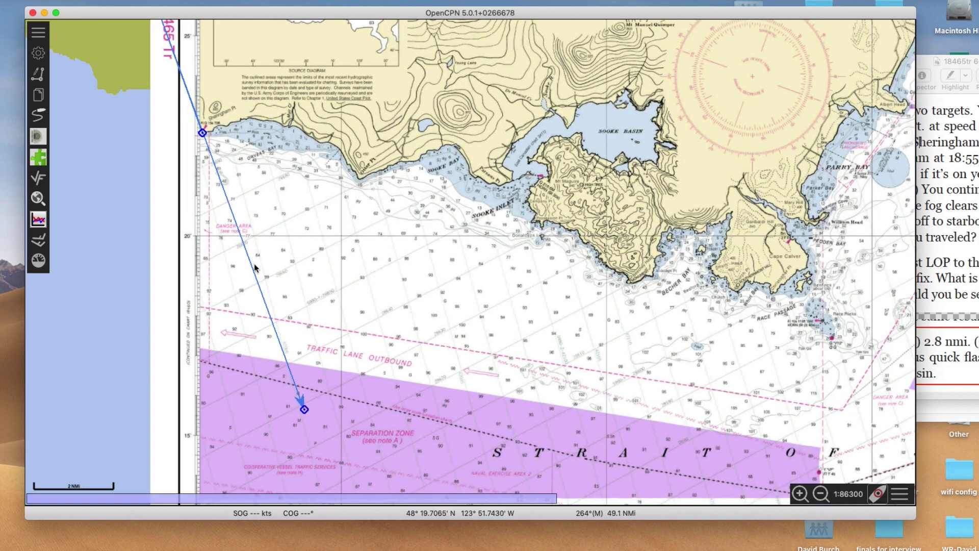
{"action": "left_click_drag", "start_coordinate": [459, 218], "coordinate": [396, 212]}
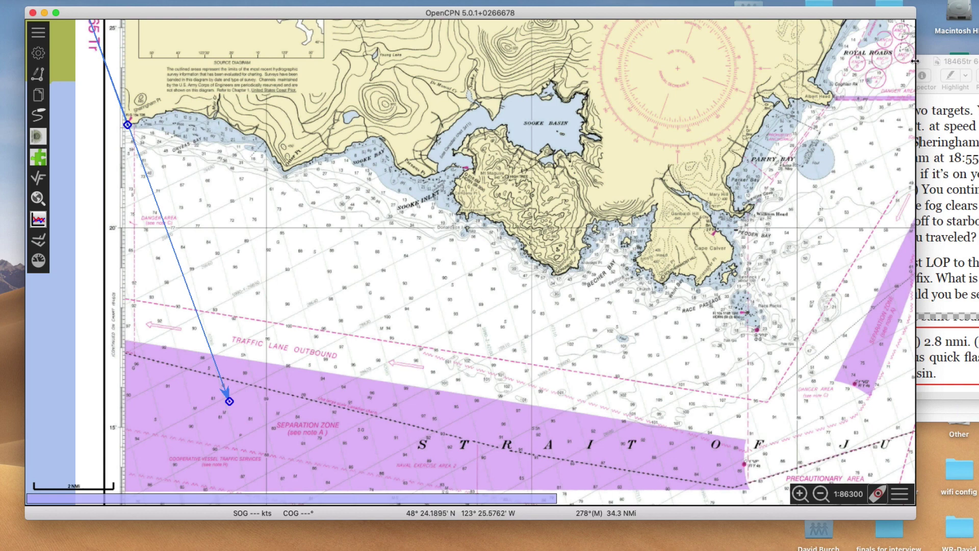
{"action": "left_click_drag", "start_coordinate": [925, 57], "coordinate": [587, 21]}
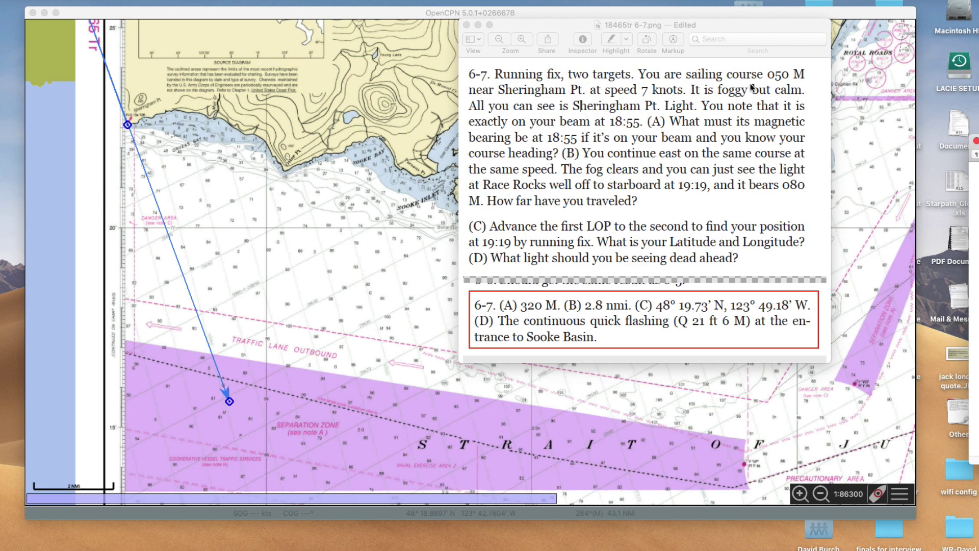
Move the problem text aside and pan the chart toward Race Rocks.
{"action": "left_click_drag", "start_coordinate": [550, 23], "coordinate": [978, 306]}
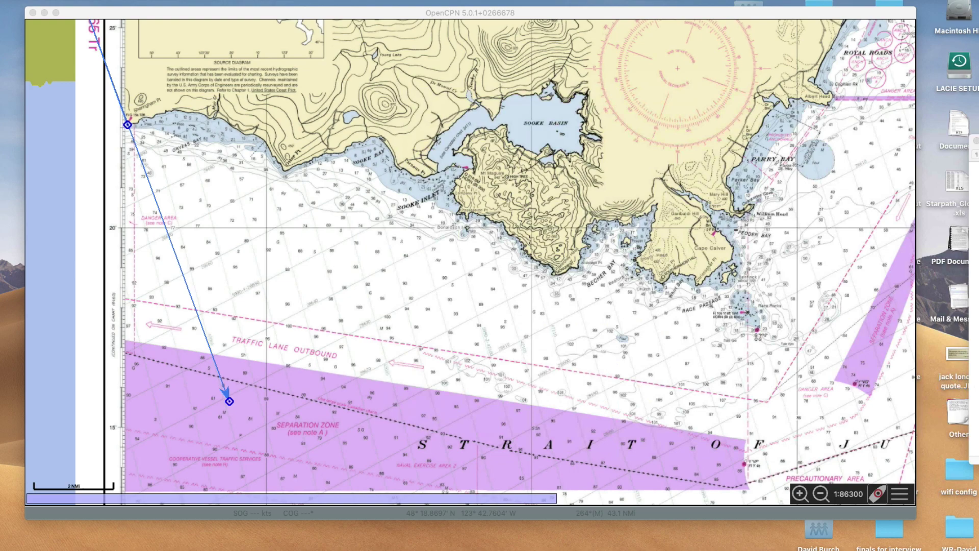
{"action": "left_click", "coordinate": [570, 268]}
{"action": "left_click_drag", "start_coordinate": [571, 269], "coordinate": [533, 224]}
{"action": "scroll", "coordinate": [574, 255], "scroll_direction": "down", "scroll_amount": 2}
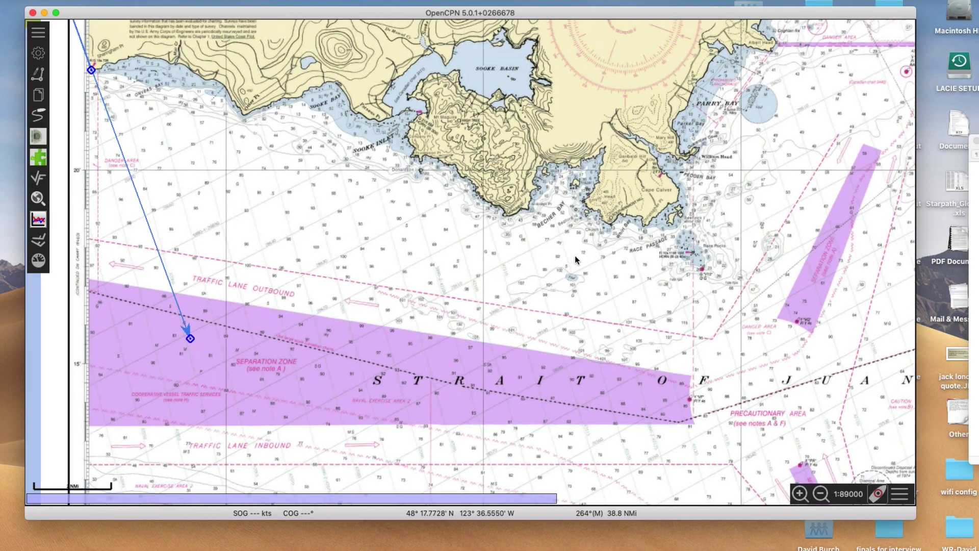
{"action": "scroll", "coordinate": [574, 255], "scroll_direction": "up", "scroll_amount": 4}
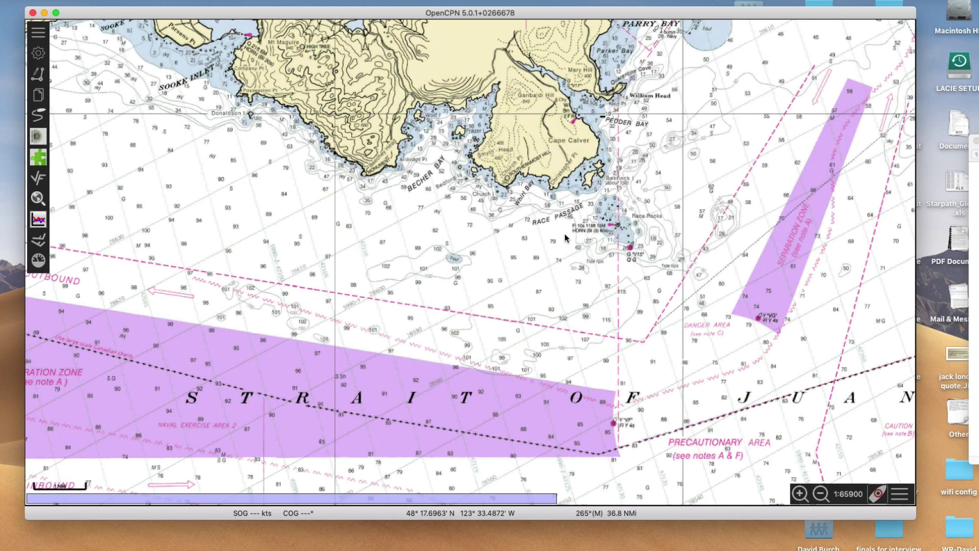
{"action": "scroll", "coordinate": [557, 252], "scroll_direction": "up", "scroll_amount": 2}
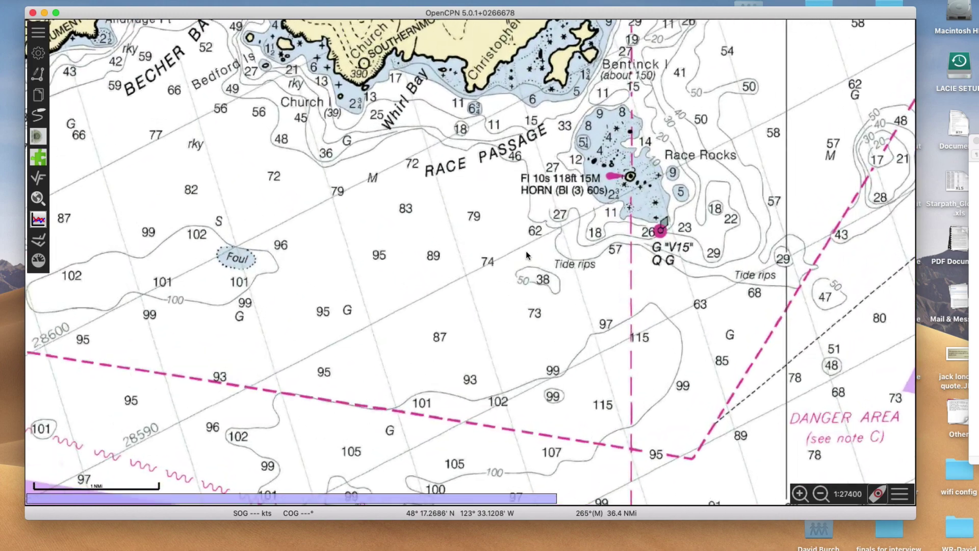
{"action": "scroll", "coordinate": [439, 247], "scroll_direction": "down", "scroll_amount": 3}
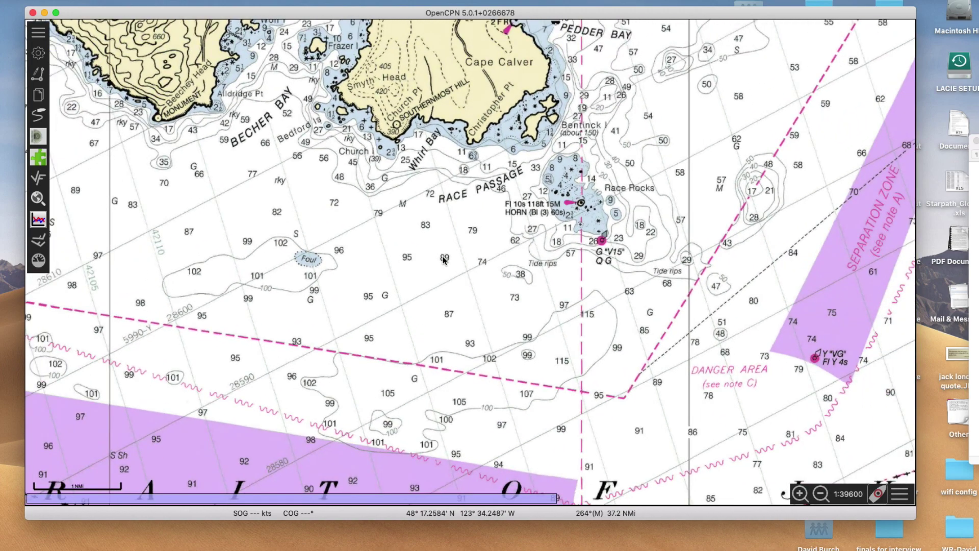
{"action": "scroll", "coordinate": [443, 262], "scroll_direction": "down", "scroll_amount": 3}
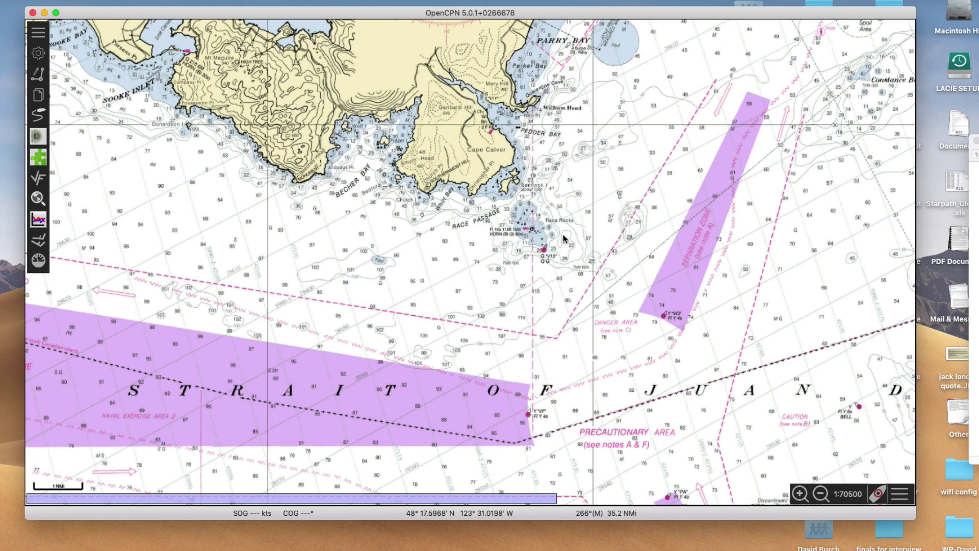
{"action": "scroll", "coordinate": [475, 270], "scroll_direction": "up", "scroll_amount": 2}
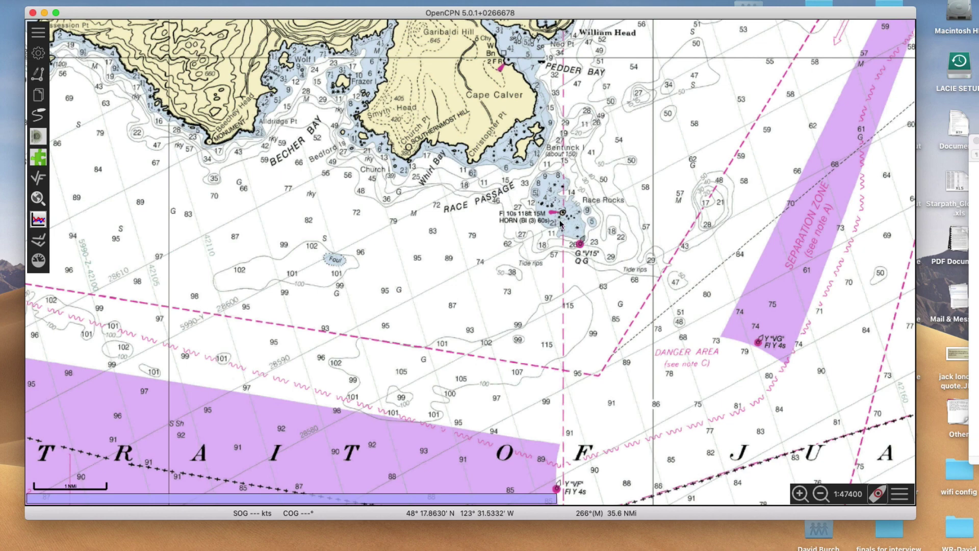
Centre Race Rocks and its Fl 10s light at about 1:52100.
{"action": "scroll", "coordinate": [540, 225], "scroll_direction": "up", "scroll_amount": 3}
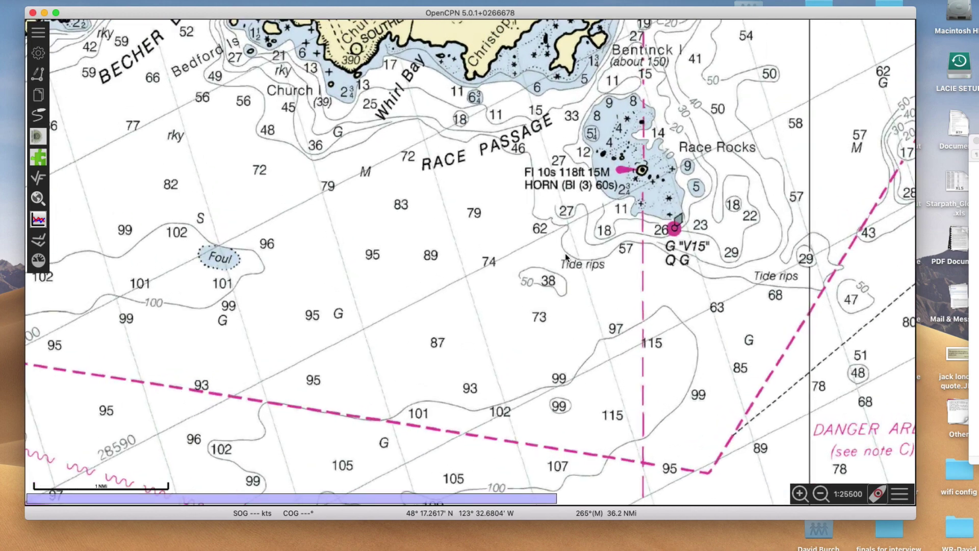
{"action": "scroll", "coordinate": [553, 278], "scroll_direction": "down", "scroll_amount": 1}
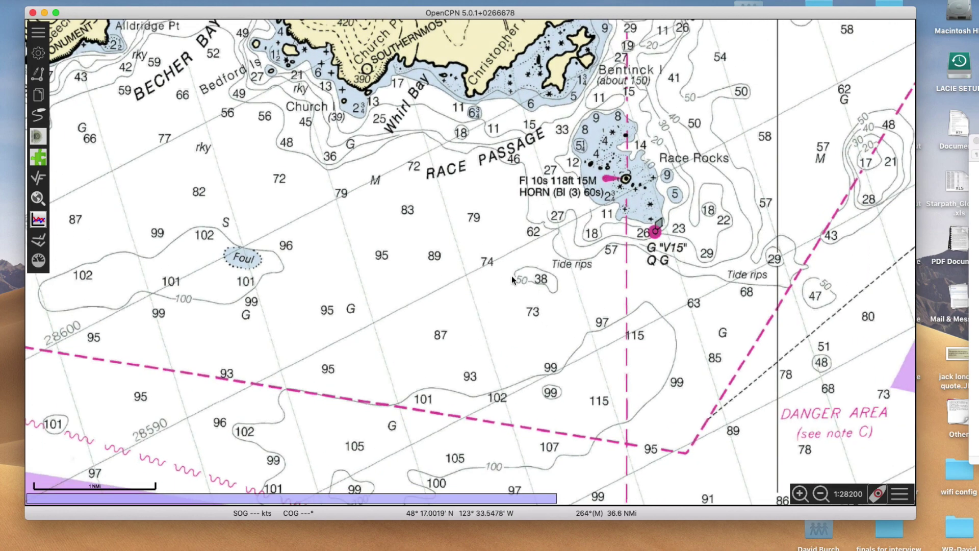
{"action": "scroll", "coordinate": [293, 314], "scroll_direction": "down", "scroll_amount": 1}
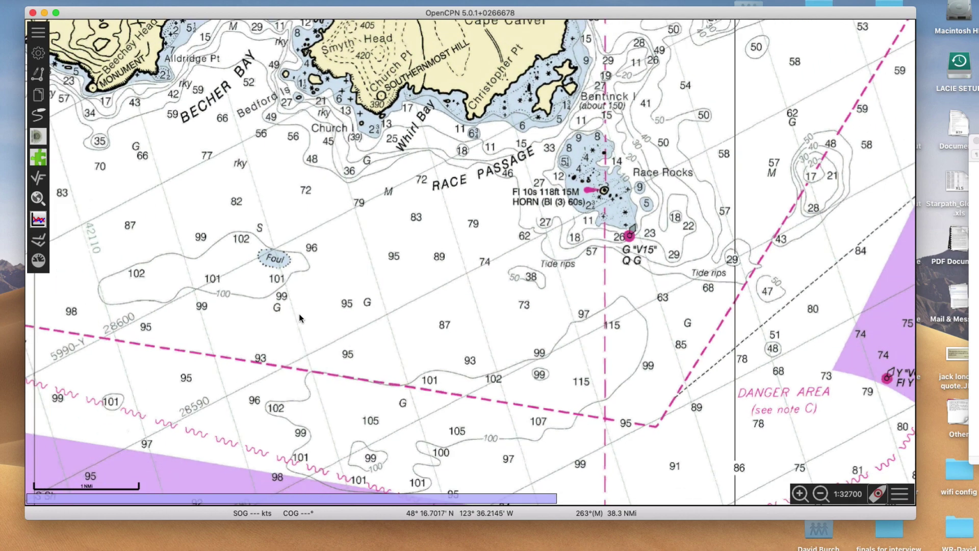
{"action": "scroll", "coordinate": [300, 317], "scroll_direction": "up", "scroll_amount": 1}
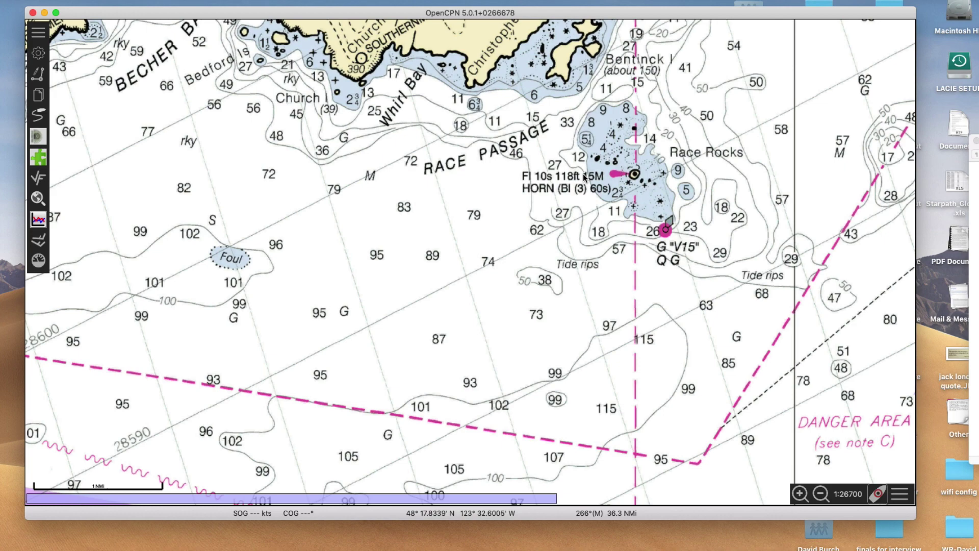
{"action": "scroll", "coordinate": [515, 279], "scroll_direction": "down", "scroll_amount": 1}
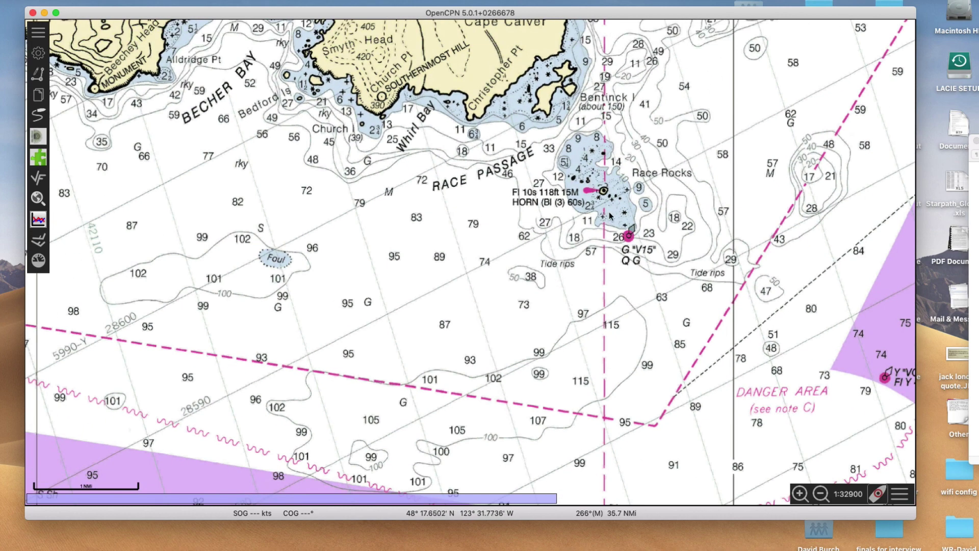
{"action": "left_click_drag", "start_coordinate": [517, 260], "coordinate": [381, 305]}
{"action": "scroll", "coordinate": [381, 305], "scroll_direction": "down", "scroll_amount": 4}
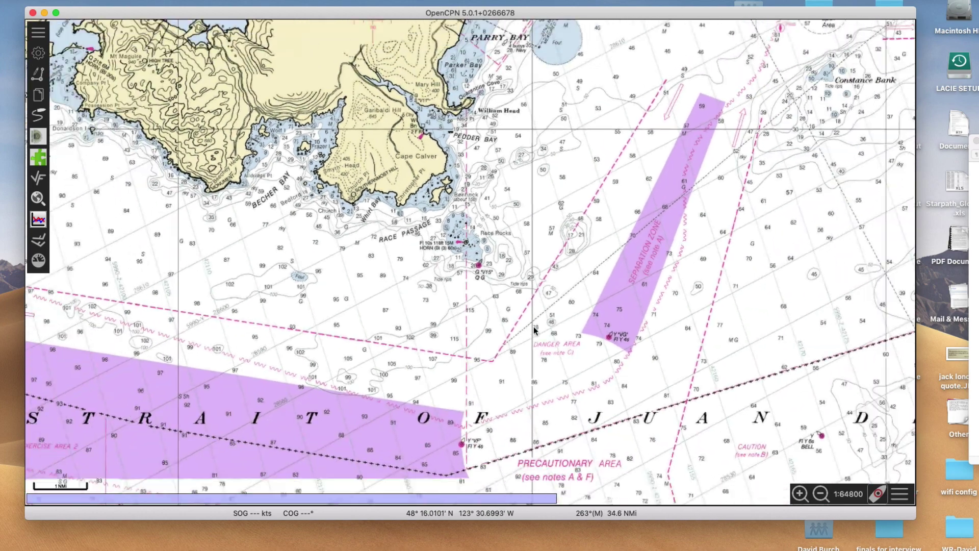
{"action": "scroll", "coordinate": [405, 263], "scroll_direction": "up", "scroll_amount": 2}
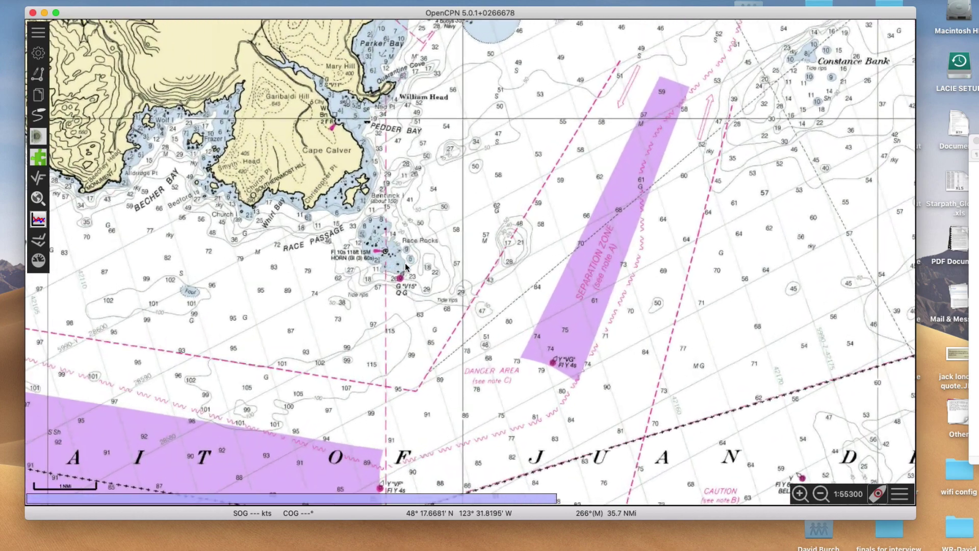
Draw a route from Race Rocks light 080°M for 6.1 NMi, then 259°M 23.1 NMi west.
{"action": "left_click", "coordinate": [39, 78]}
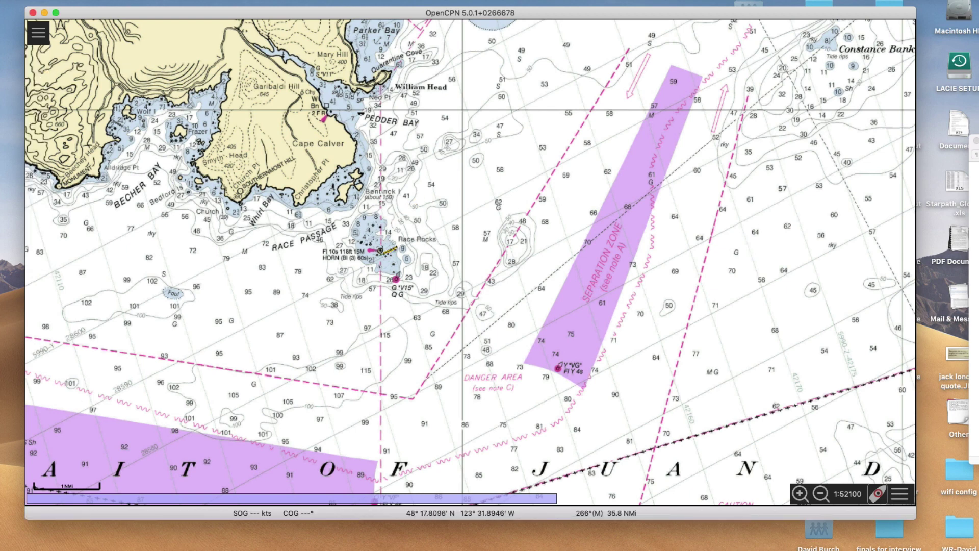
{"action": "left_click", "coordinate": [380, 250]}
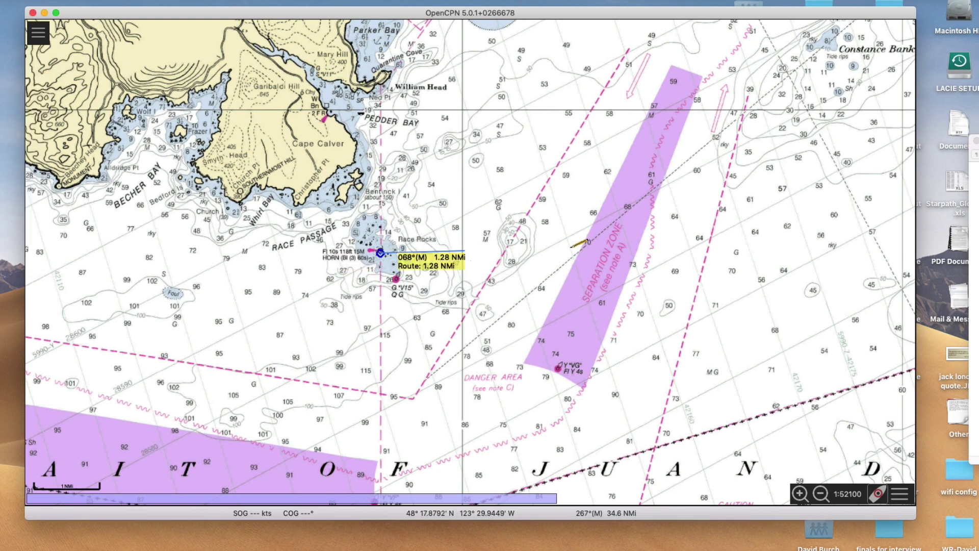
{"action": "left_click", "coordinate": [774, 322]}
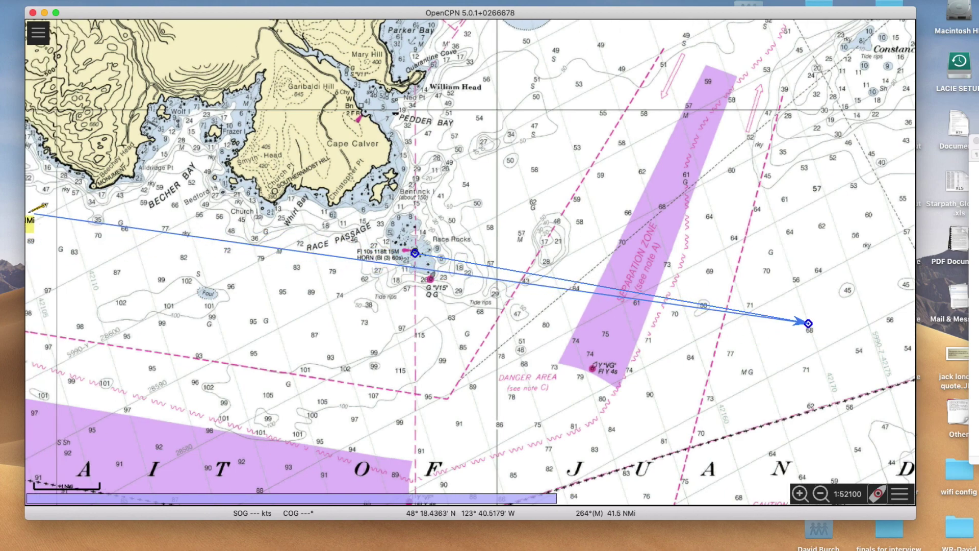
{"action": "scroll", "coordinate": [184, 253], "scroll_direction": "down", "scroll_amount": 3}
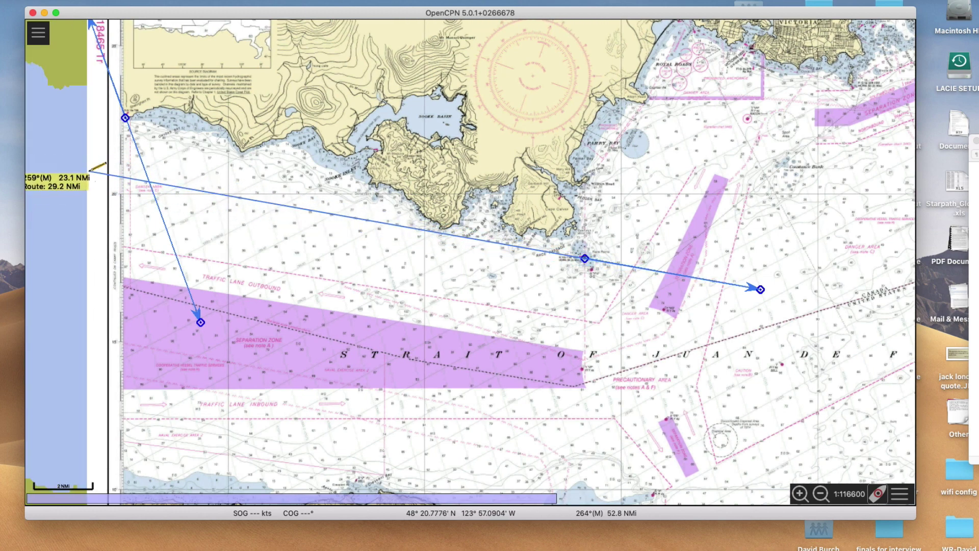
{"action": "left_click", "coordinate": [89, 170]}
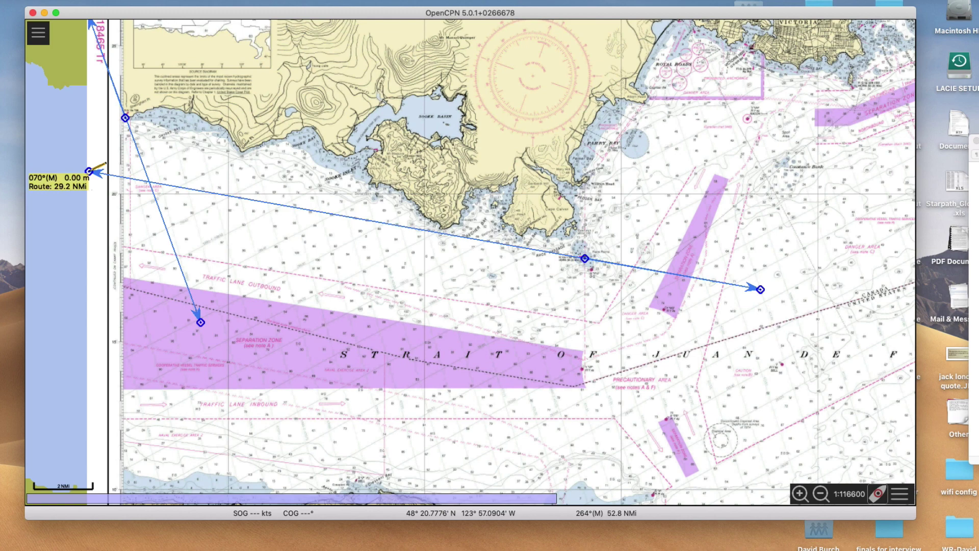
Finish the Race Rocks route and check its legs' bearings and distances.
{"action": "left_click", "coordinate": [89, 172]}
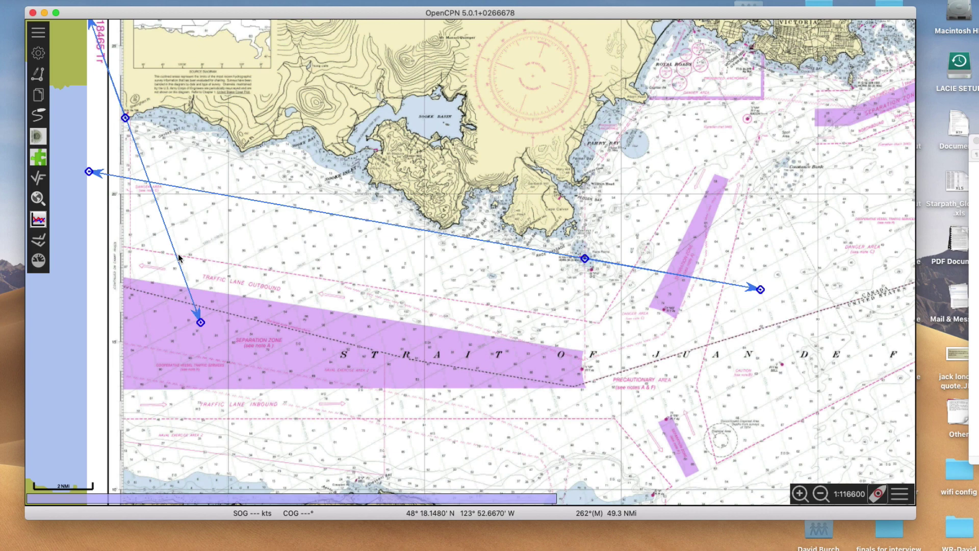
{"action": "mouse_move", "coordinate": [160, 223]}
{"action": "mouse_move", "coordinate": [539, 251]}
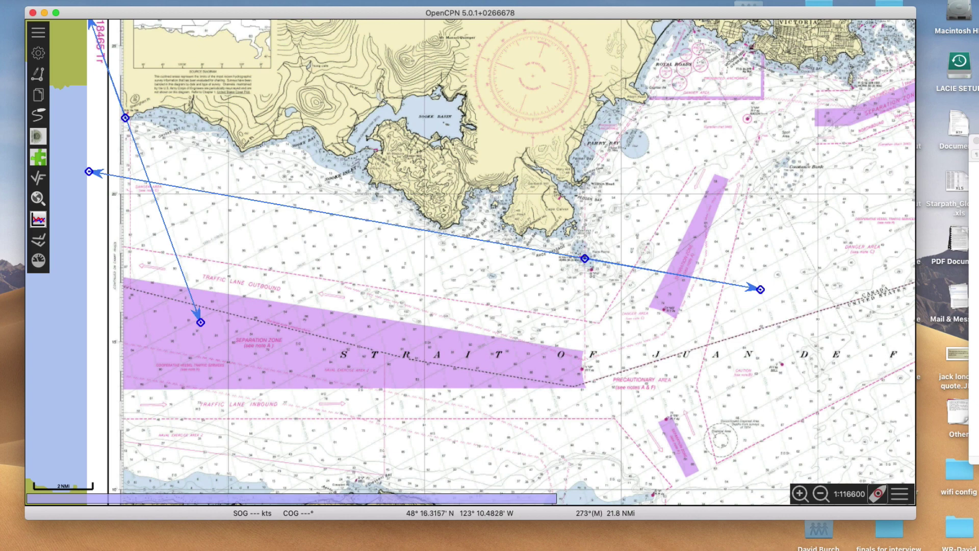
{"action": "key", "text": "super+Tab"}
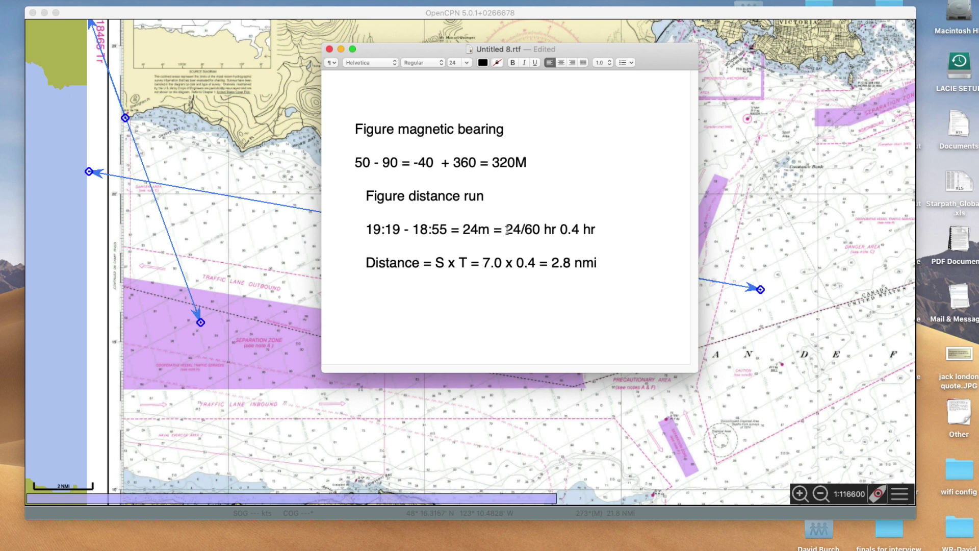
Insert a space in the distance-run line and move the notes off the chart.
{"action": "left_click", "coordinate": [543, 230]}
{"action": "left_click_drag", "start_coordinate": [465, 49], "coordinate": [976, 286]}
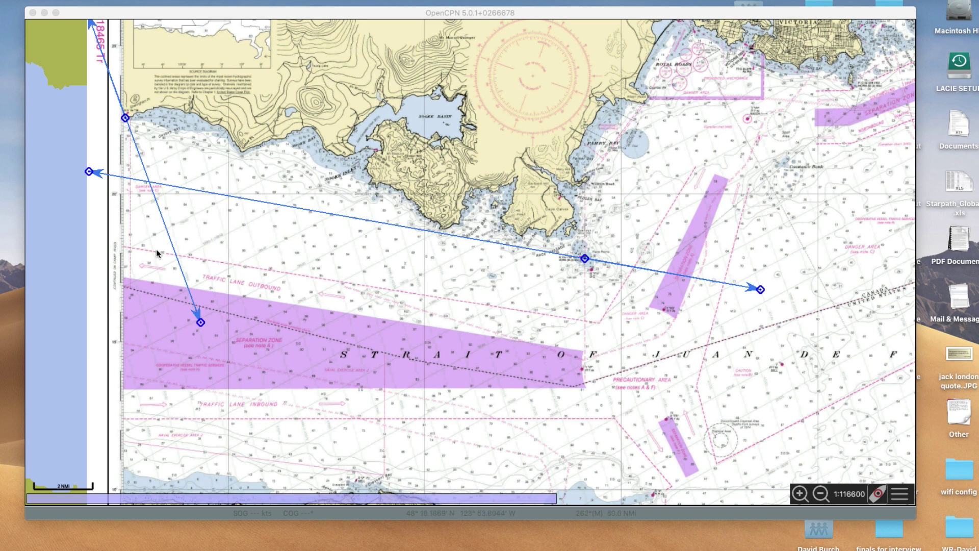
{"action": "mouse_move", "coordinate": [148, 200]}
{"action": "mouse_move", "coordinate": [174, 245]}
{"action": "mouse_move", "coordinate": [297, 209]}
{"action": "left_click", "coordinate": [145, 154]}
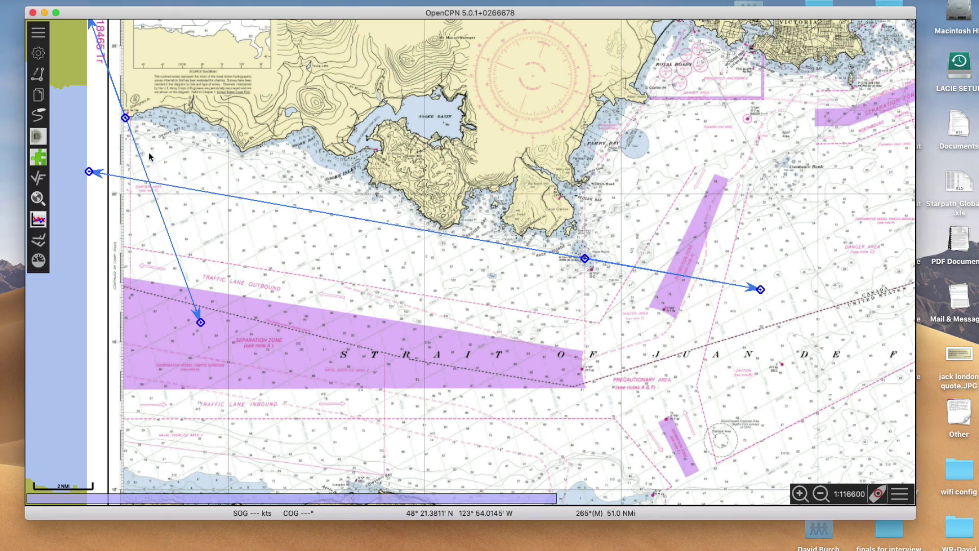
{"action": "left_click_drag", "start_coordinate": [146, 154], "coordinate": [466, 262]}
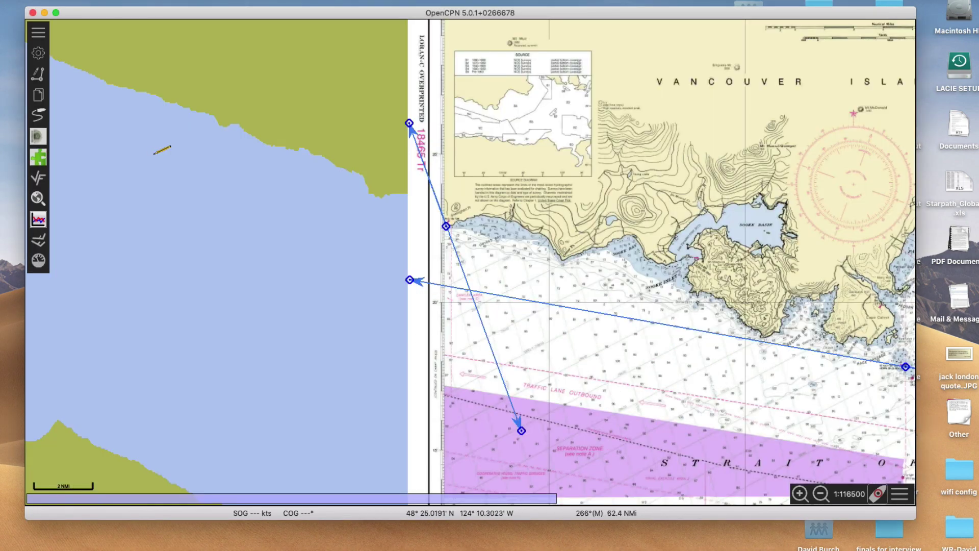
{"action": "left_click", "coordinate": [463, 277]}
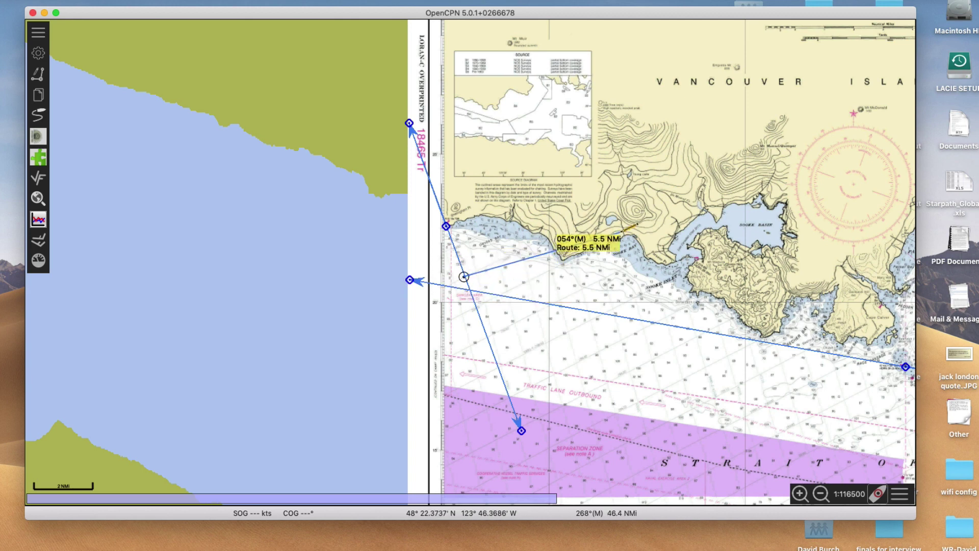
{"action": "key", "text": "Escape"}
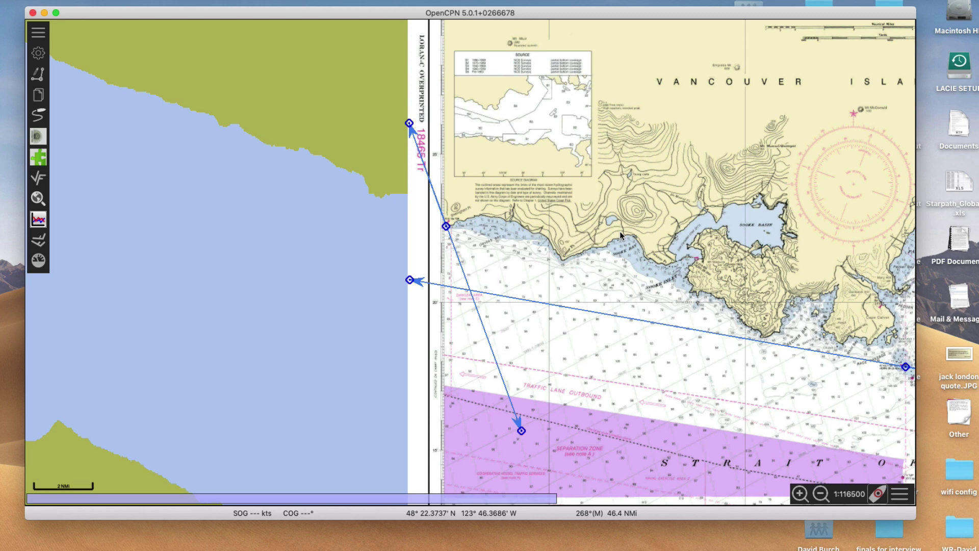
{"action": "mouse_move", "coordinate": [515, 408]}
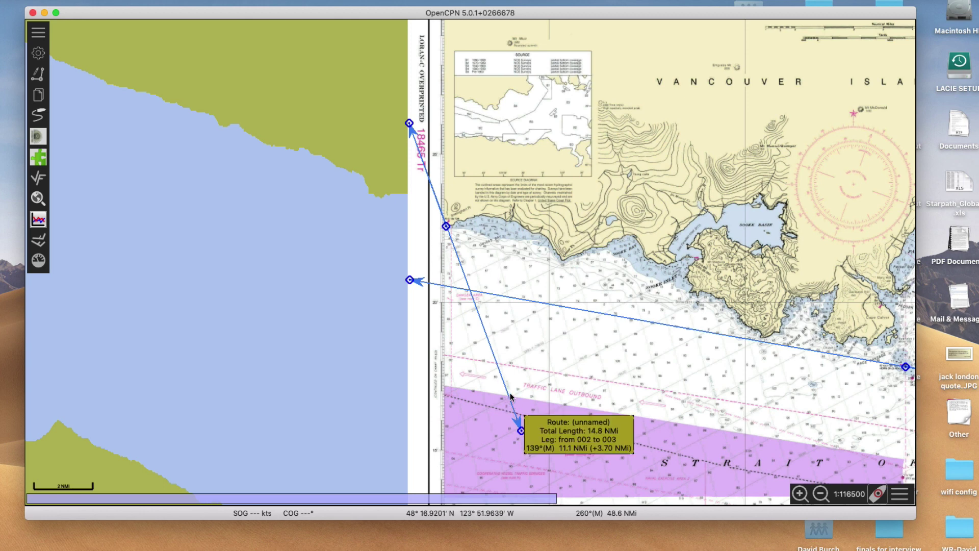
{"action": "key", "text": "ctrl+r"}
{"action": "left_click", "coordinate": [508, 393]}
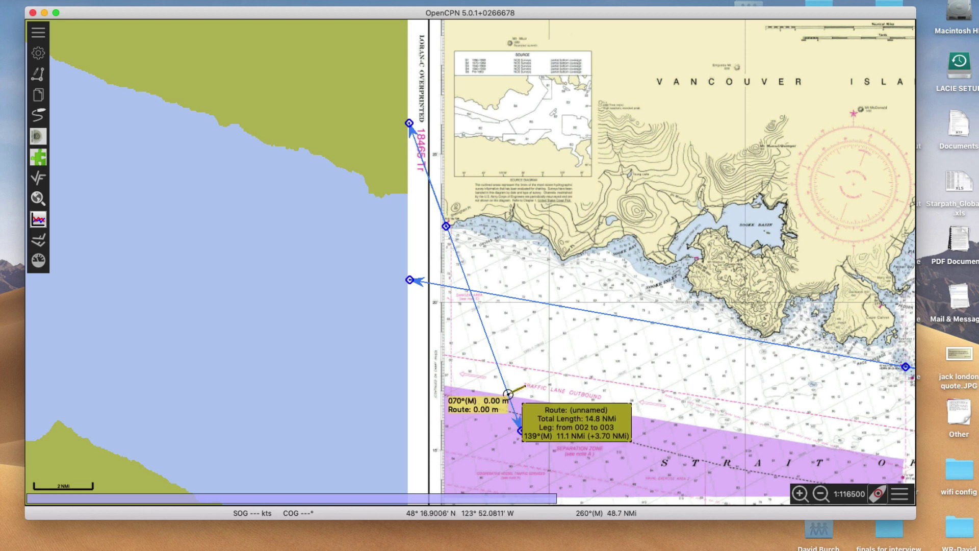
{"action": "left_click", "coordinate": [590, 374]}
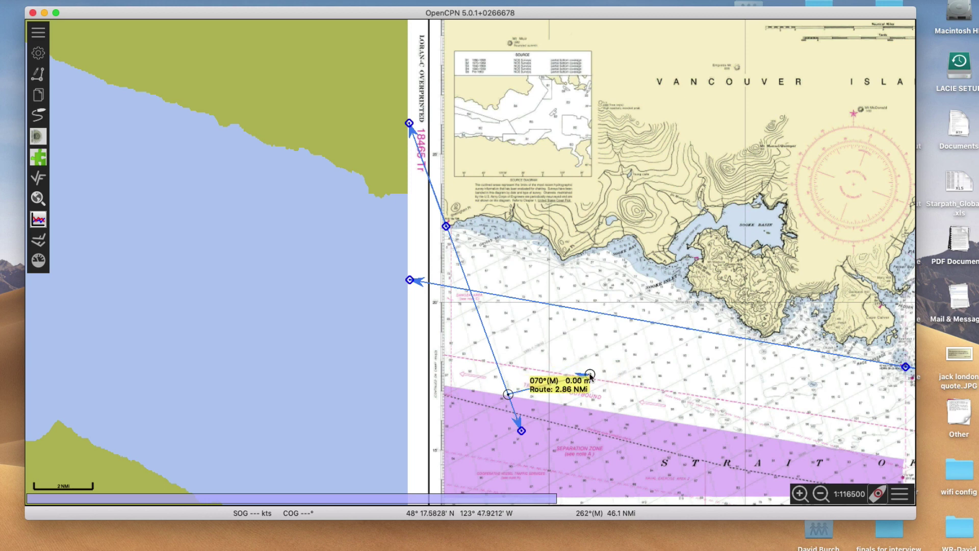
{"action": "key", "text": "Escape"}
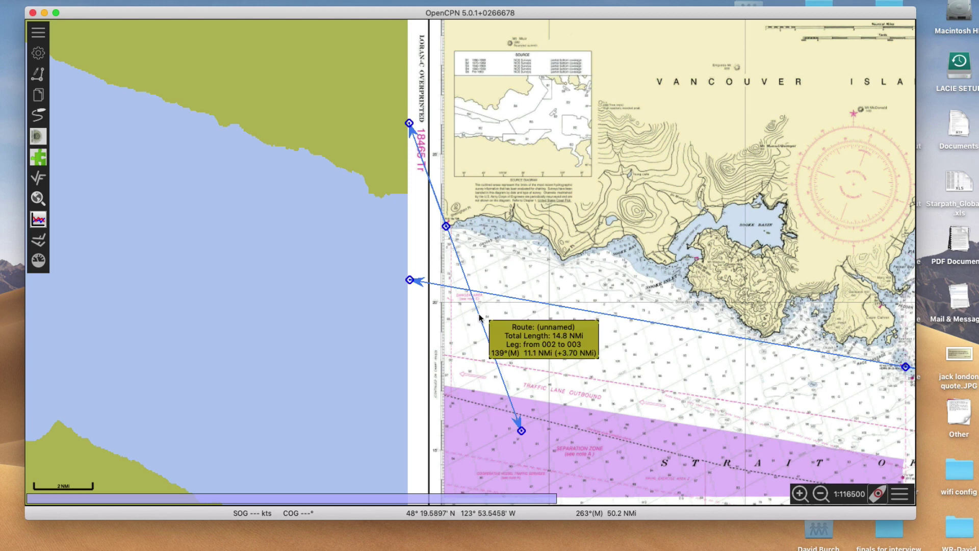
{"action": "scroll", "coordinate": [479, 317], "scroll_direction": "down", "scroll_amount": 5}
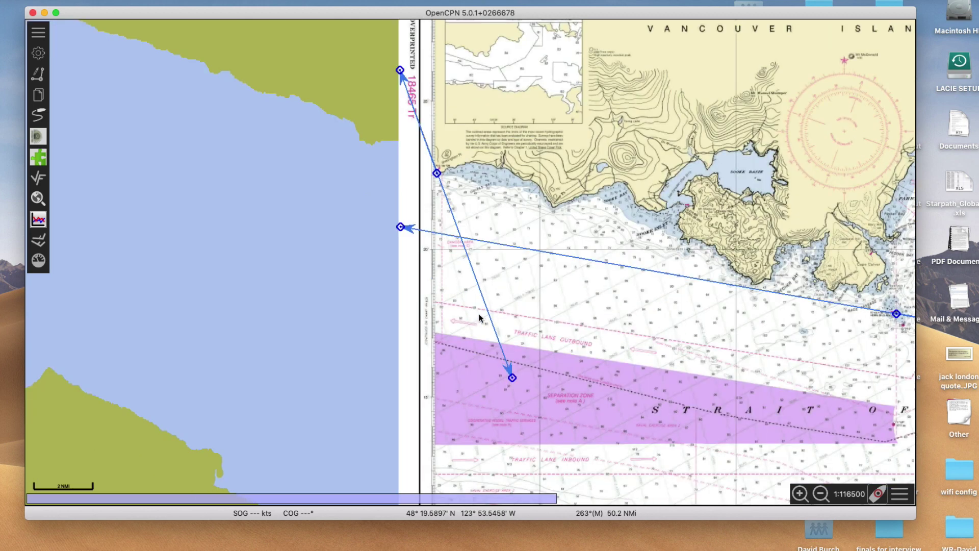
{"action": "left_click", "coordinate": [476, 281]}
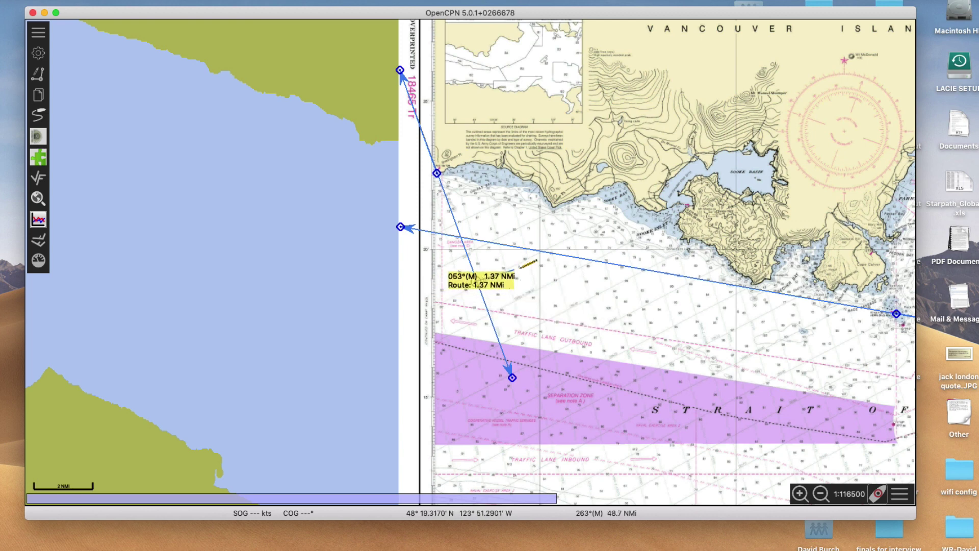
{"action": "mouse_move", "coordinate": [558, 258]}
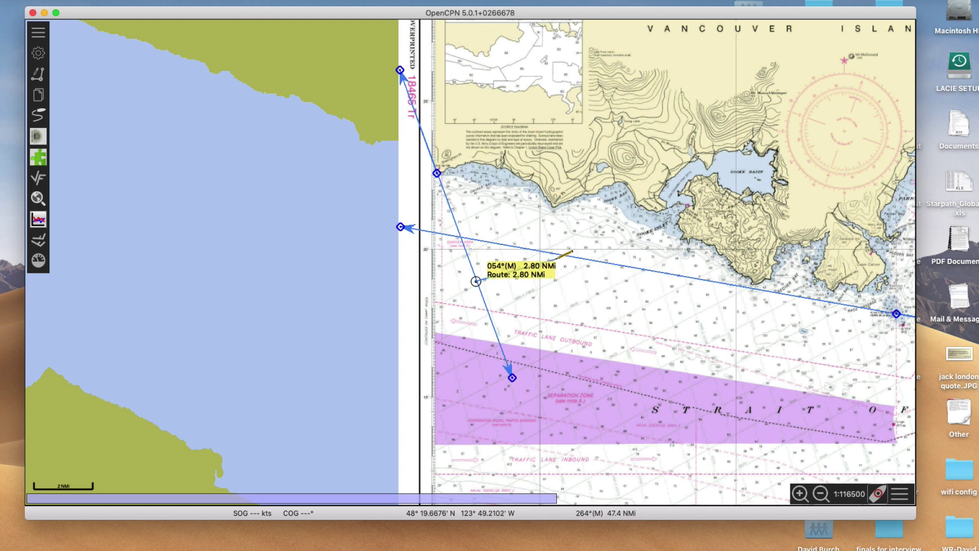
{"action": "key", "text": "Escape"}
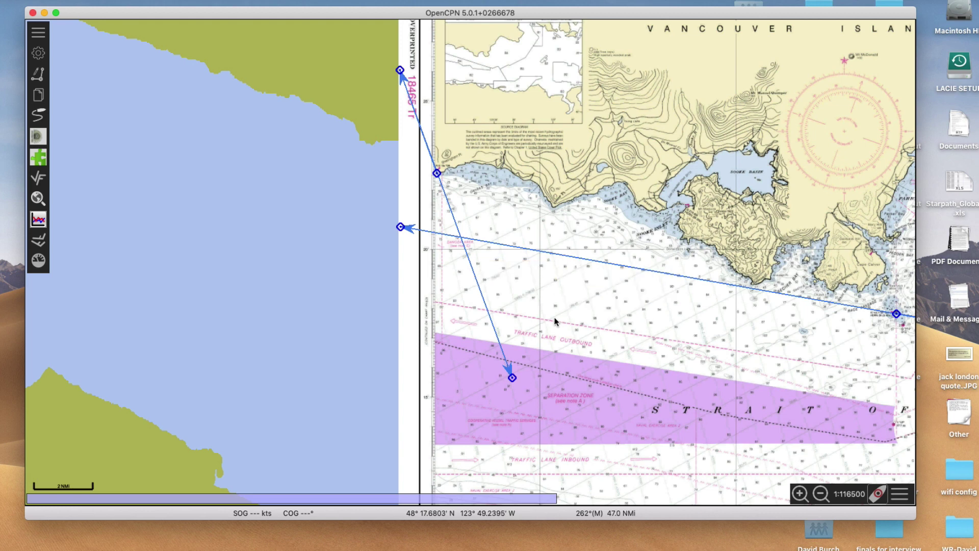
{"action": "left_click_drag", "start_coordinate": [671, 370], "coordinate": [586, 314]}
{"action": "left_click_drag", "start_coordinate": [506, 310], "coordinate": [576, 347]}
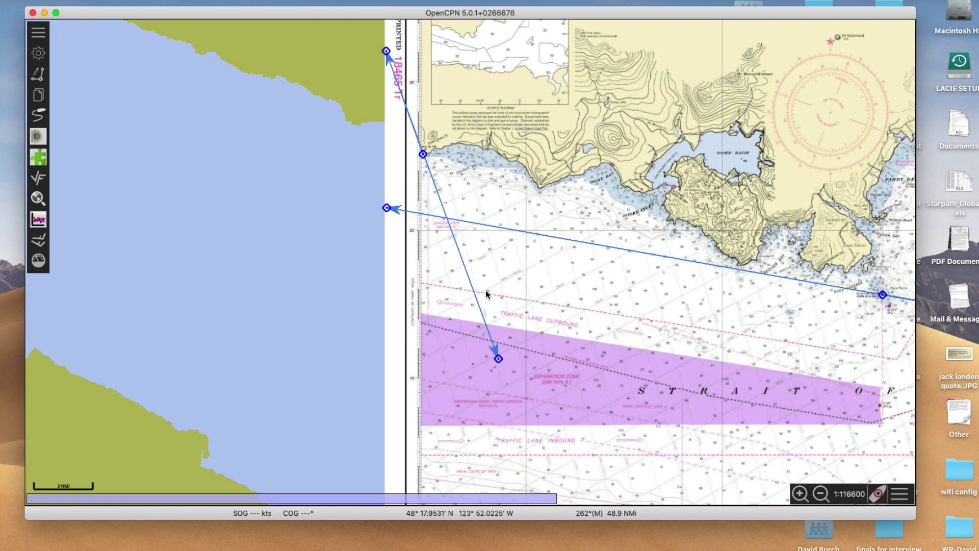
Draw a route from the existing line: 050°M for 2.80 NMi, then 319°M for 2.37 NMi.
{"action": "scroll", "coordinate": [480, 291], "scroll_direction": "up", "scroll_amount": 3}
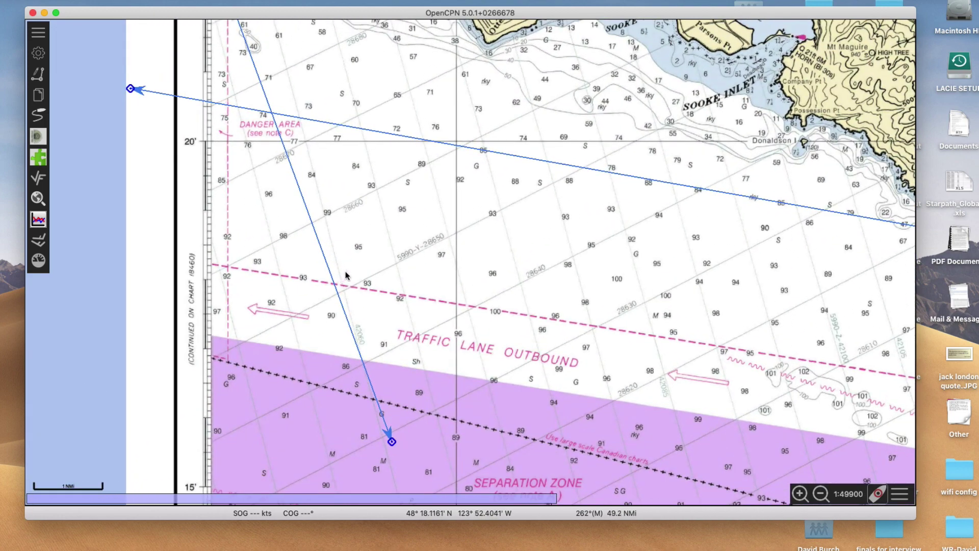
{"action": "left_click", "coordinate": [38, 75]}
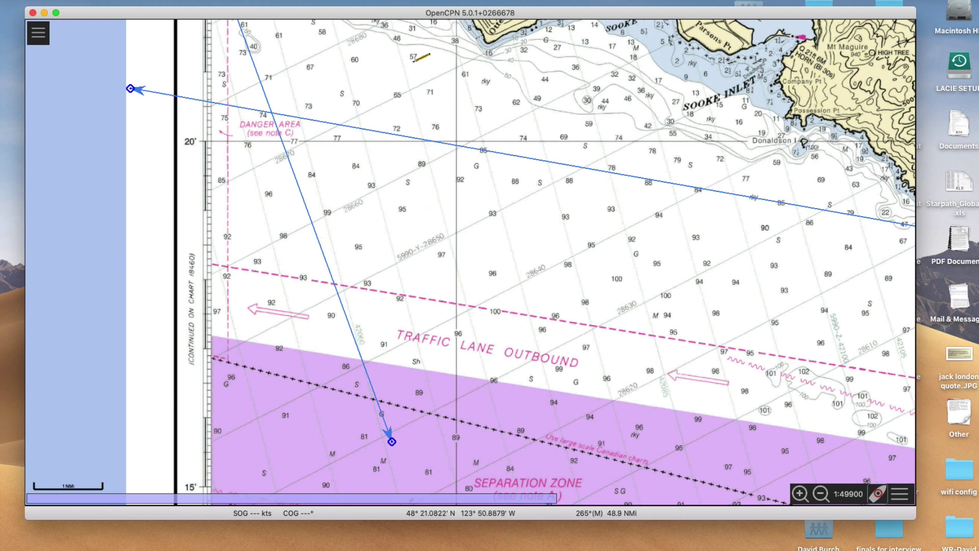
{"action": "left_click", "coordinate": [320, 242]}
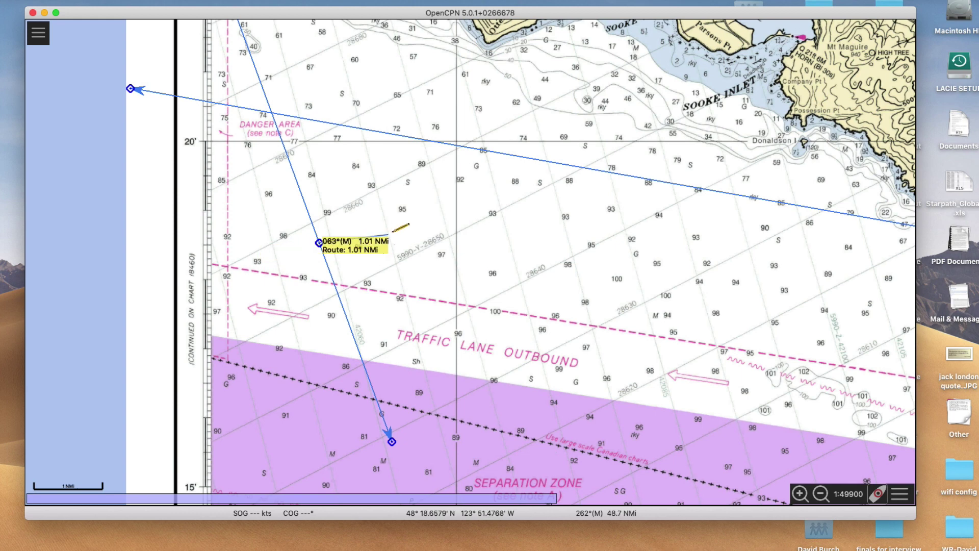
{"action": "left_click", "coordinate": [502, 177]}
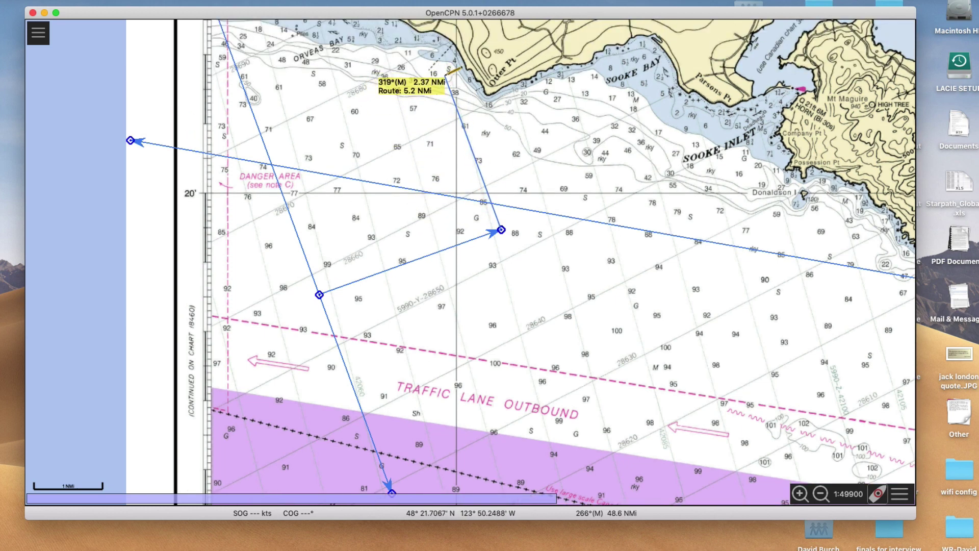
{"action": "left_click", "coordinate": [446, 74]}
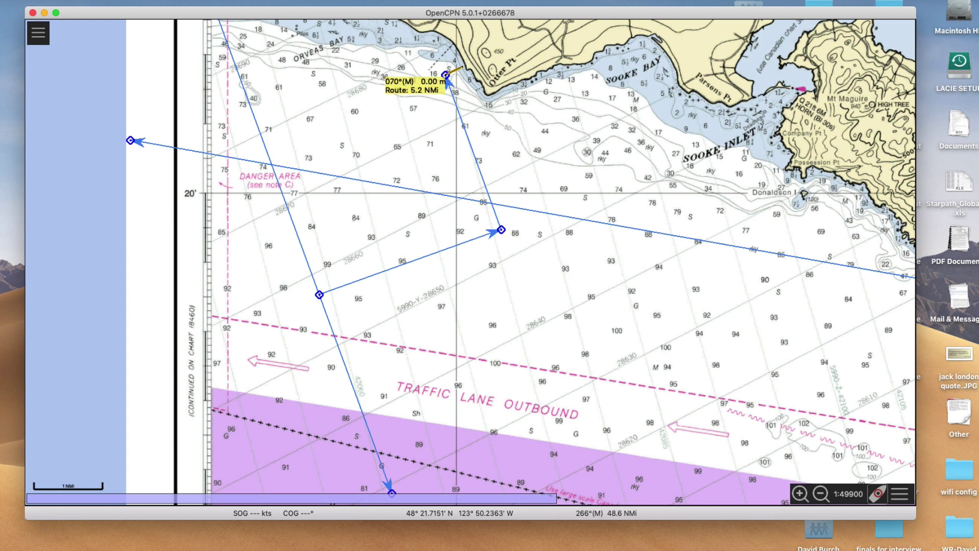
{"action": "key", "text": "Escape"}
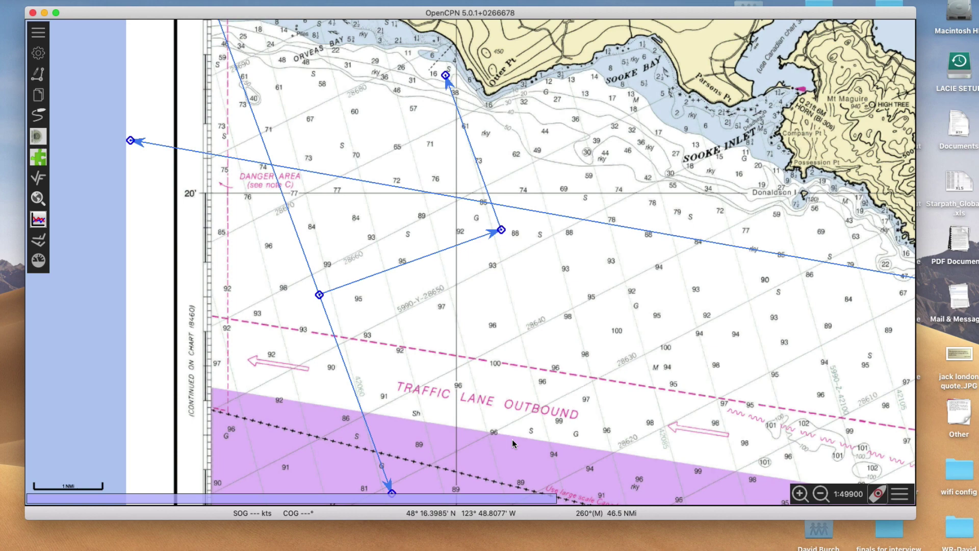
Zoom out and back in to check the new route's 5.2 NMi legs.
{"action": "scroll", "coordinate": [589, 457], "scroll_direction": "down", "scroll_amount": 1}
{"action": "scroll", "coordinate": [589, 454], "scroll_direction": "down", "scroll_amount": 3}
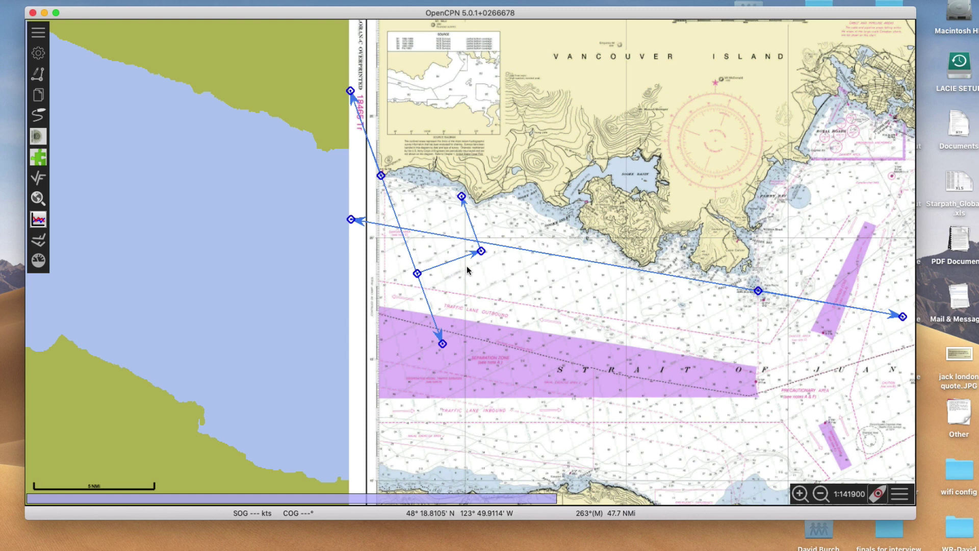
{"action": "mouse_move", "coordinate": [482, 252]}
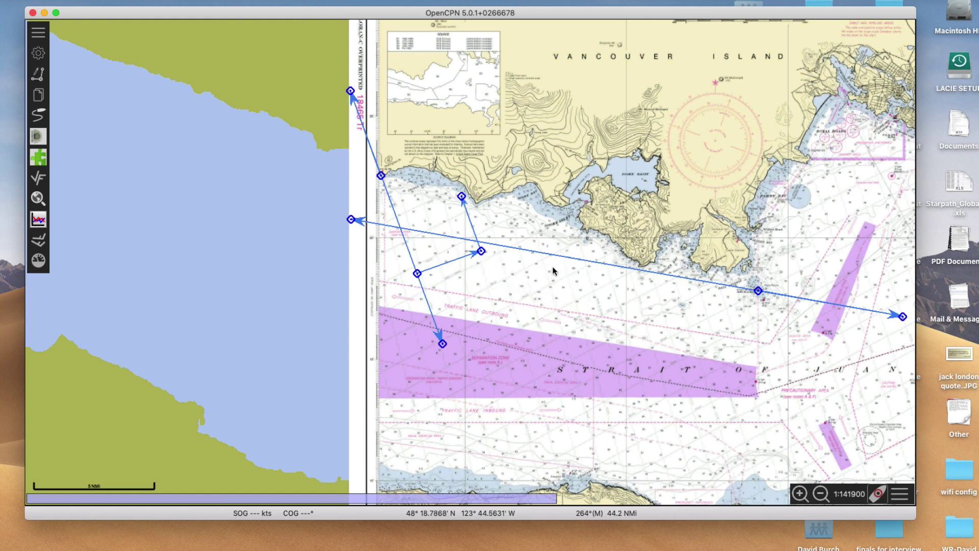
{"action": "mouse_move", "coordinate": [566, 259]}
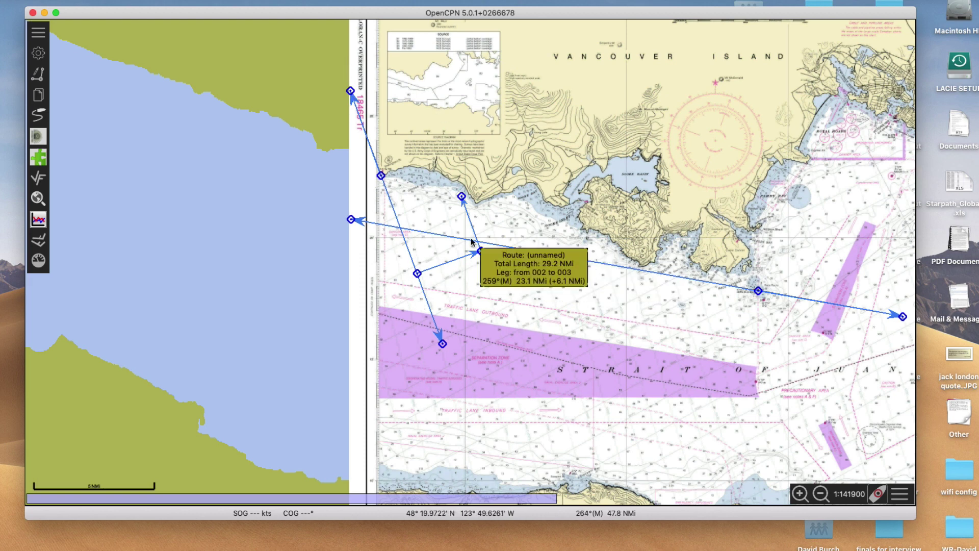
{"action": "scroll", "coordinate": [474, 242], "scroll_direction": "up", "scroll_amount": 3}
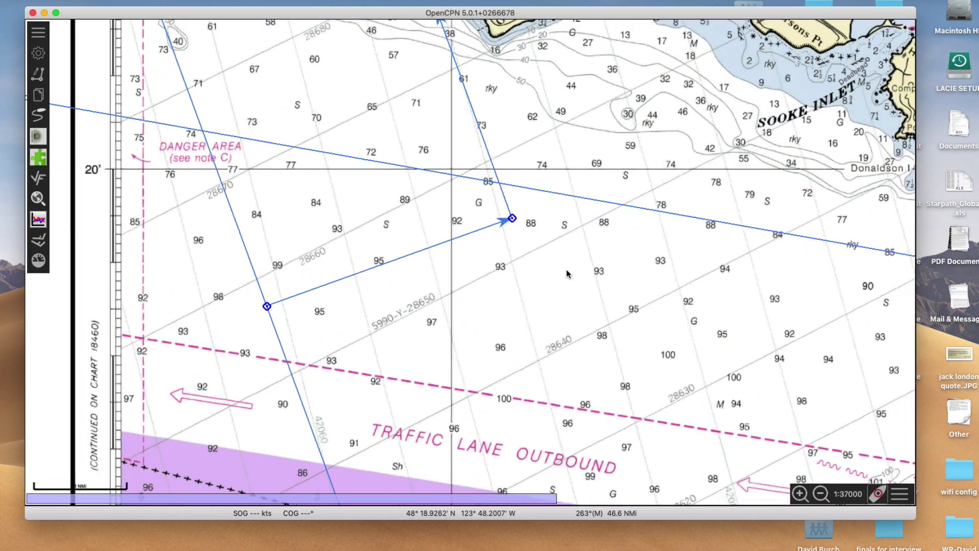
Try the chart and new-route context menus near the fix, dismissing each unused.
{"action": "mouse_move", "coordinate": [499, 184]}
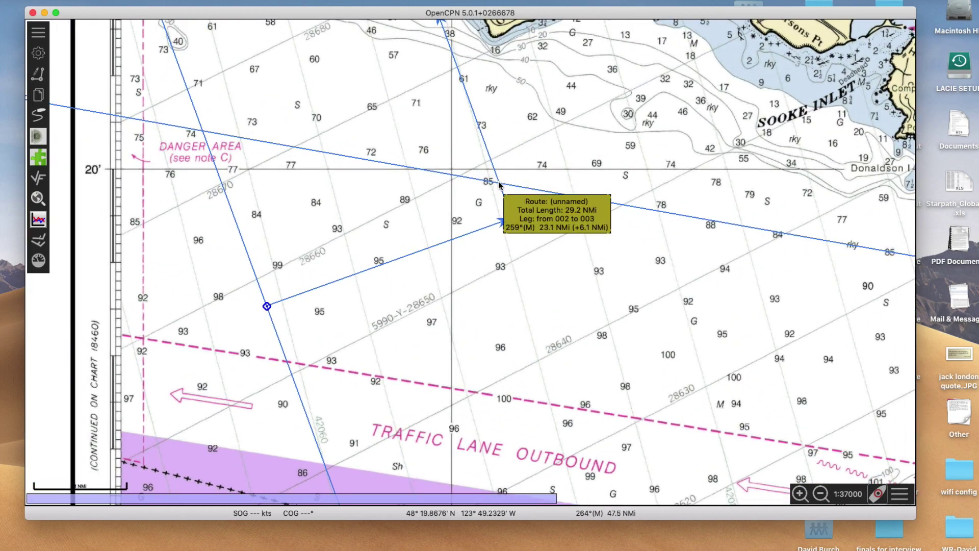
{"action": "right_click", "coordinate": [511, 174]}
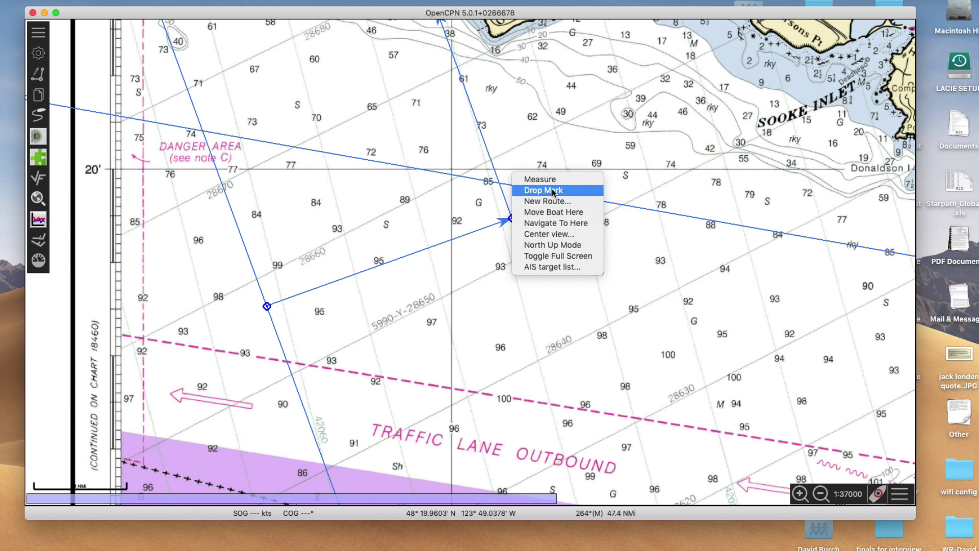
{"action": "left_click", "coordinate": [489, 189]}
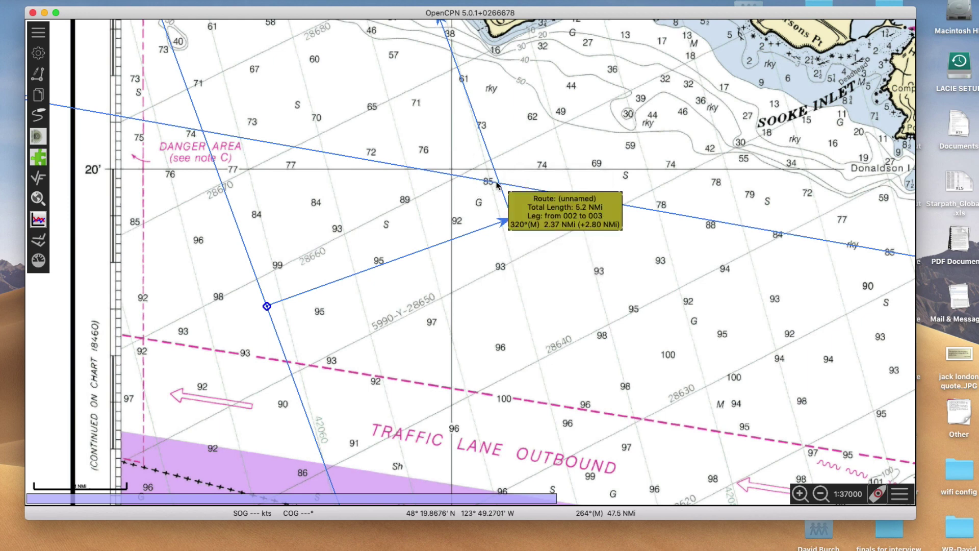
{"action": "right_click", "coordinate": [500, 185]}
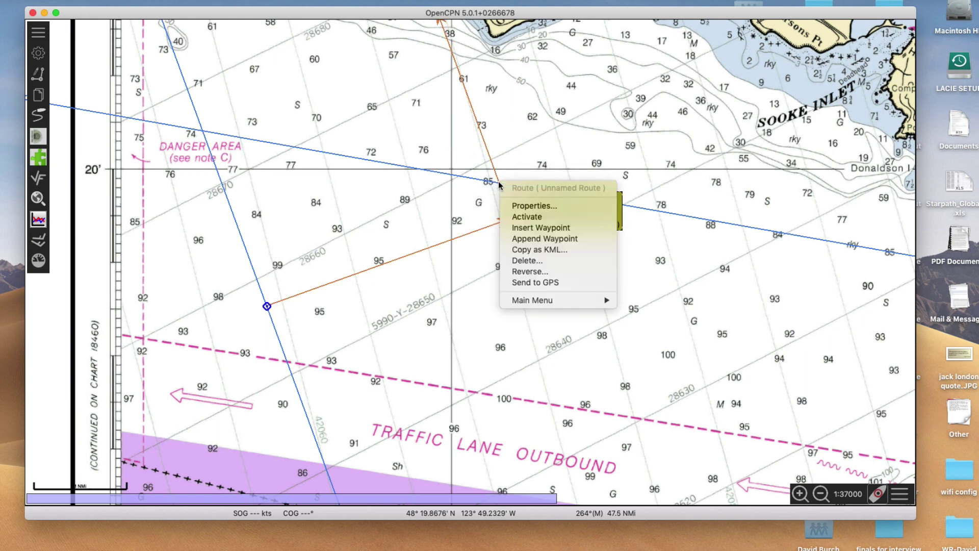
{"action": "left_click", "coordinate": [468, 198]}
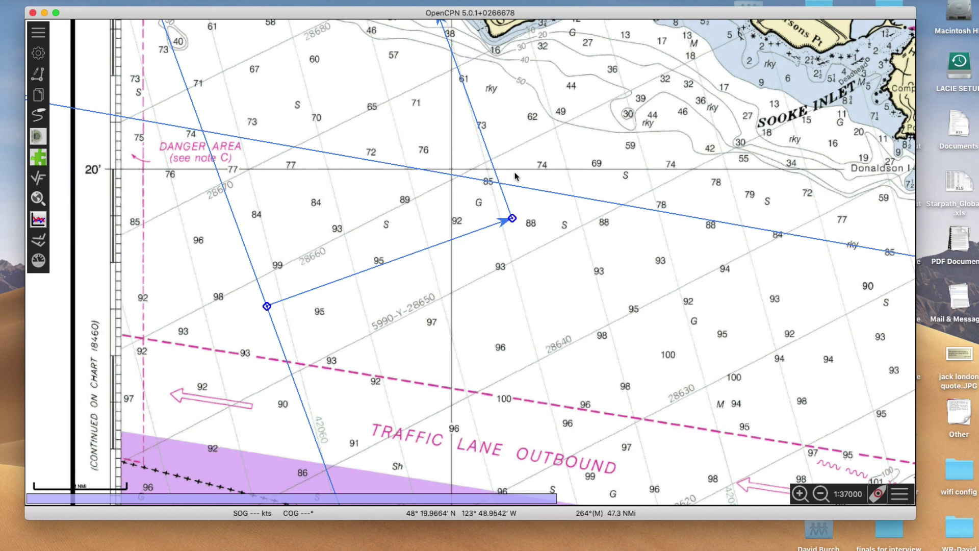
{"action": "right_click", "coordinate": [513, 178]}
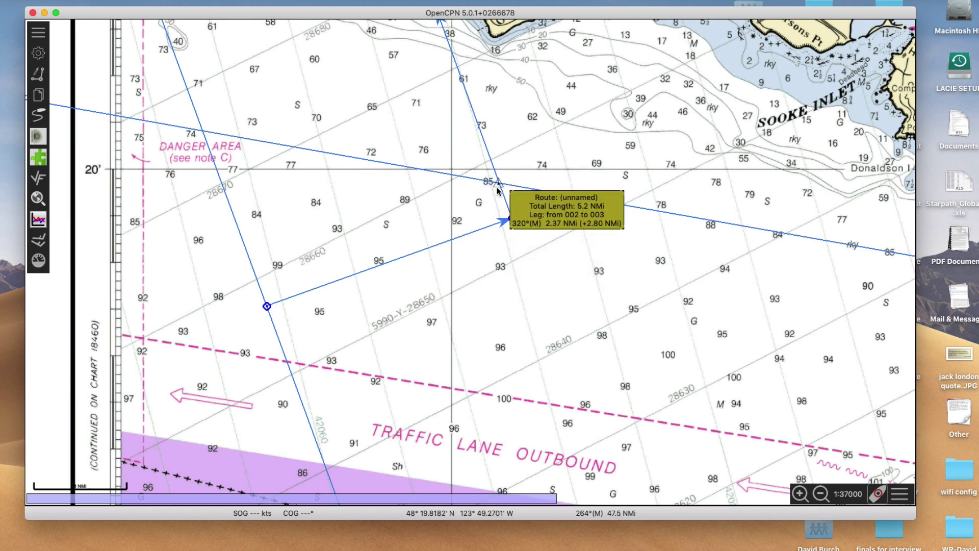
Zoom in, centre the line-of-position crossing, and open the triangle fix waypoint's menu.
{"action": "scroll", "coordinate": [497, 189], "scroll_direction": "up", "scroll_amount": 2}
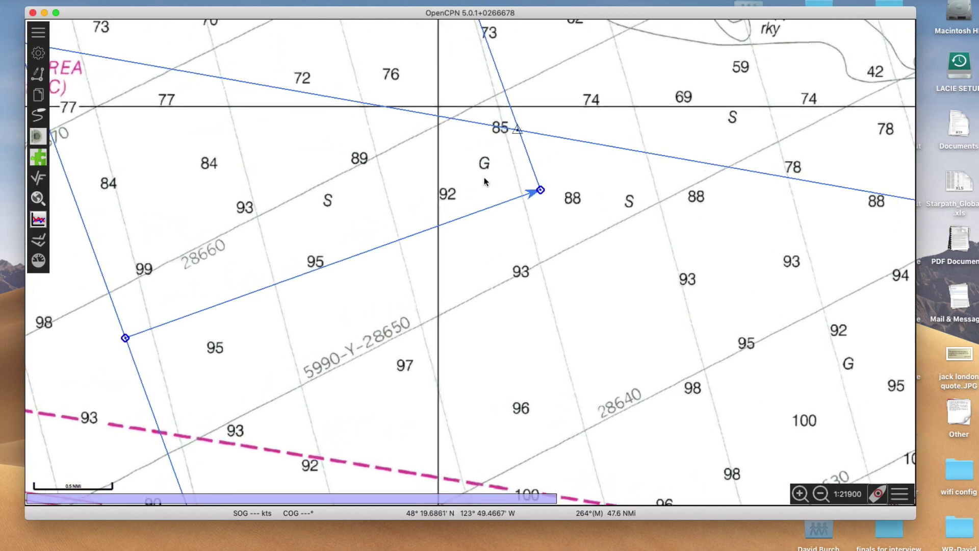
{"action": "left_click_drag", "start_coordinate": [484, 181], "coordinate": [476, 207]}
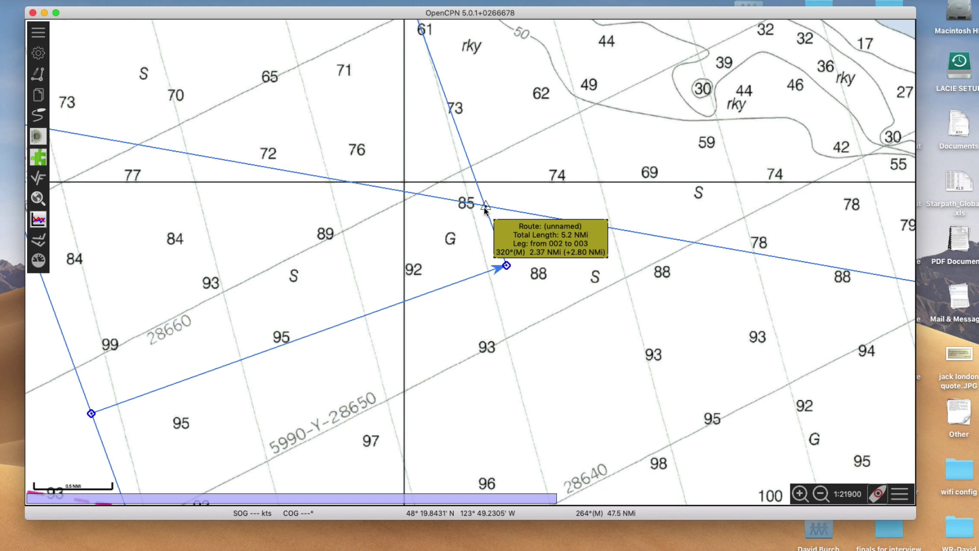
{"action": "right_click", "coordinate": [485, 207]}
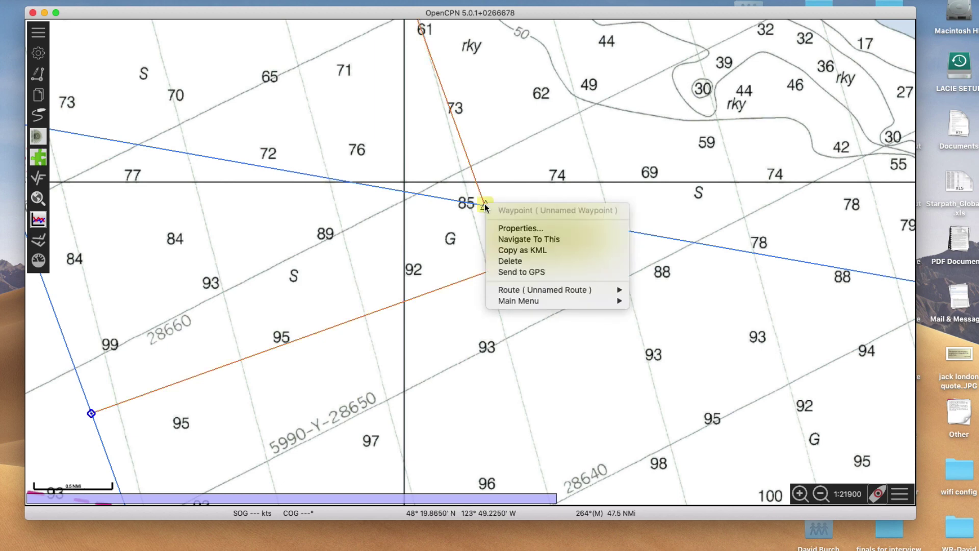
Show the fix's properties (48° 19.8650' N 123° 49.2195' W) beside the problem 6-7 answer.
{"action": "left_click", "coordinate": [510, 228]}
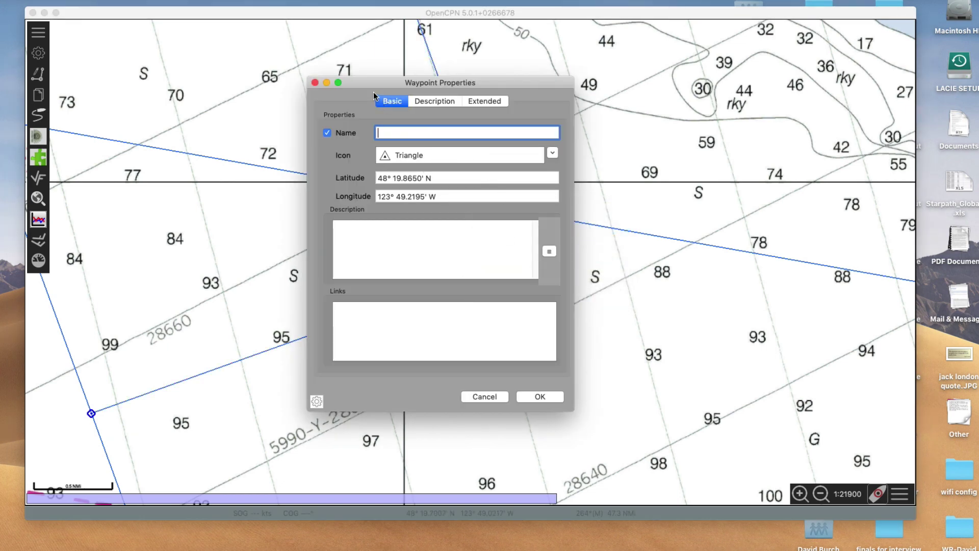
{"action": "left_click_drag", "start_coordinate": [355, 86], "coordinate": [316, 37]}
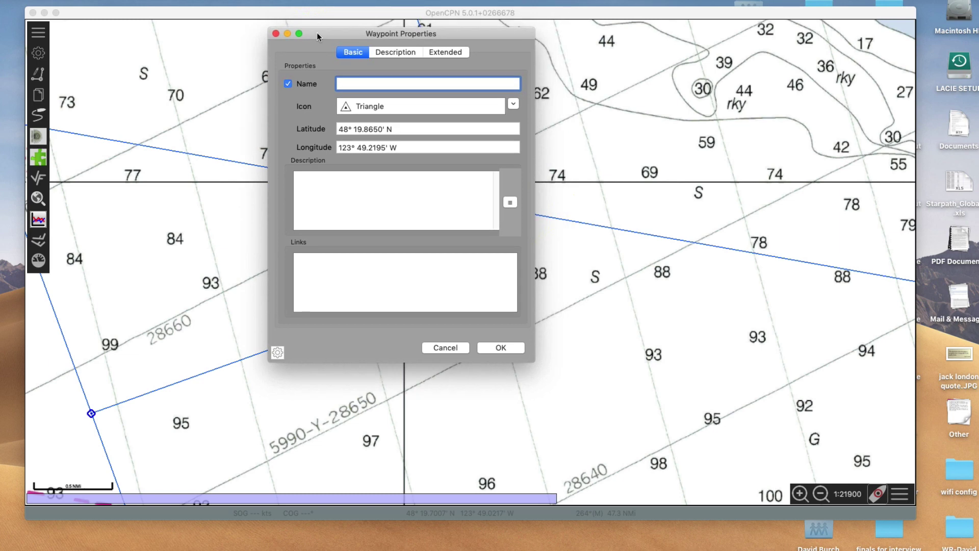
{"action": "key", "text": "super+Tab"}
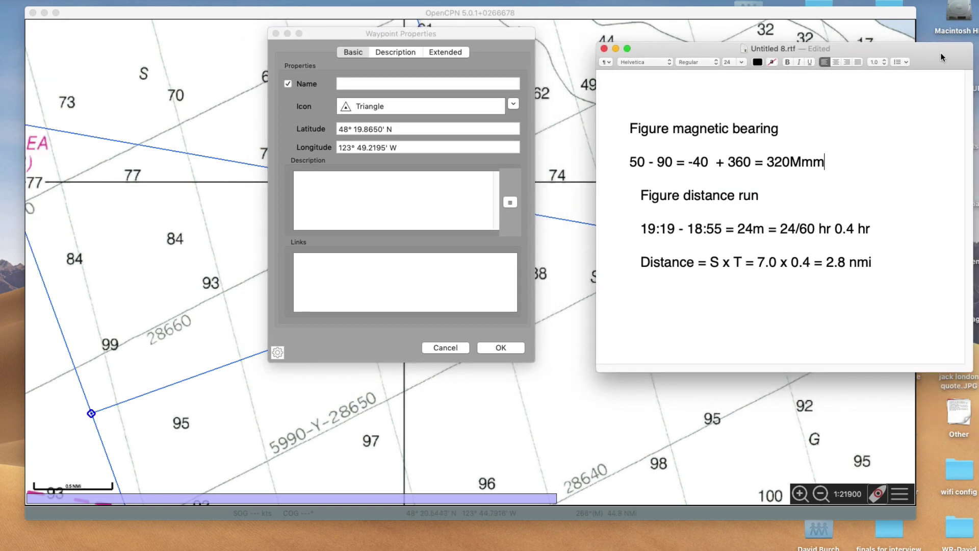
{"action": "double_click", "coordinate": [911, 32]}
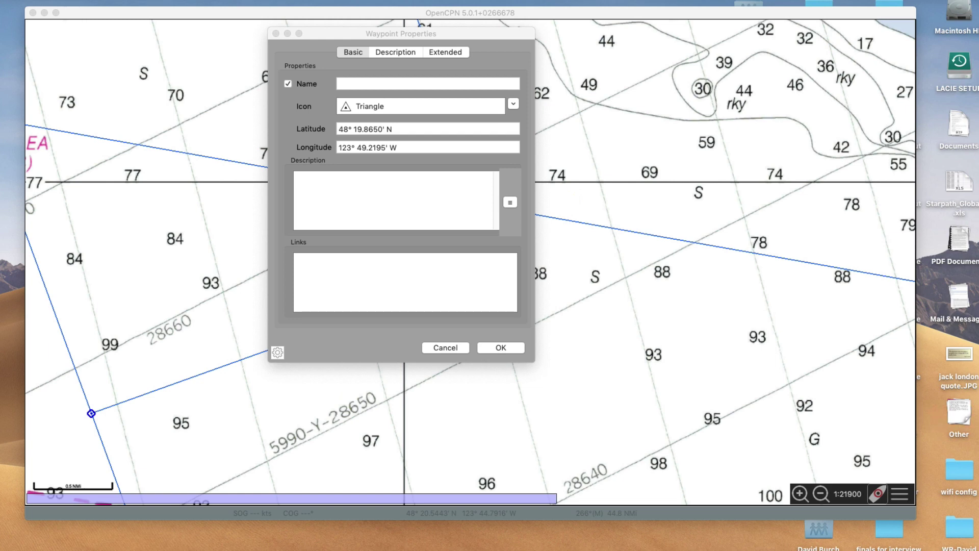
{"action": "key", "text": "super+Tab"}
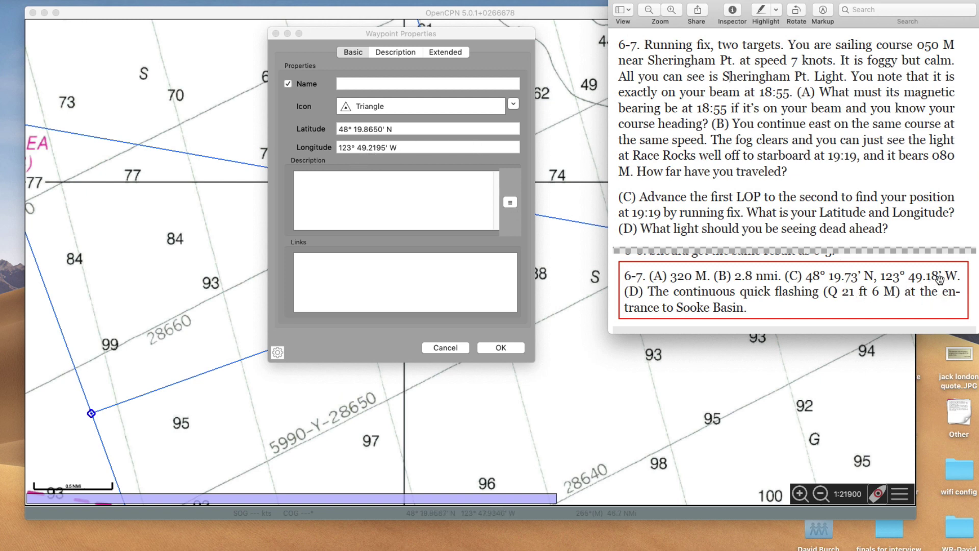
Move the Preview problem 6-7 page fully on screen, then minimise it.
{"action": "left_click_drag", "start_coordinate": [701, 1], "coordinate": [681, 34]}
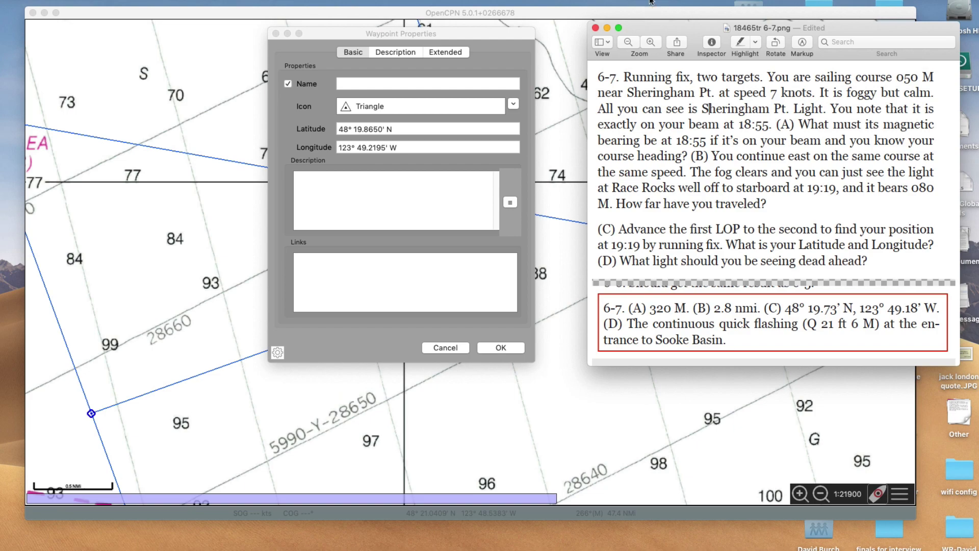
{"action": "left_click", "coordinate": [607, 27]}
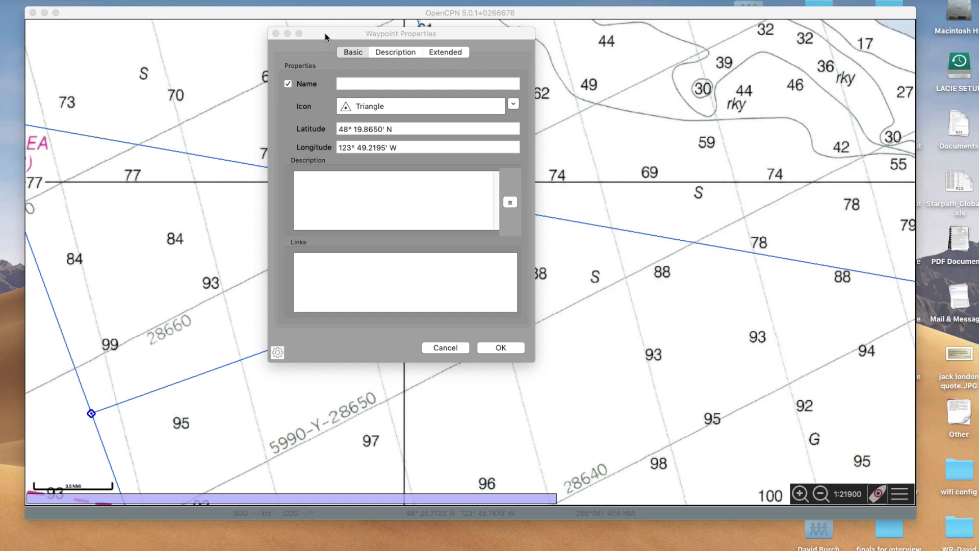
Close the waypoint properties and draw a 050°M course line from the 19:19 fix to the Sooke Inlet light.
{"action": "key", "text": "Return"}
{"action": "scroll", "coordinate": [628, 336], "scroll_direction": "down", "scroll_amount": 3}
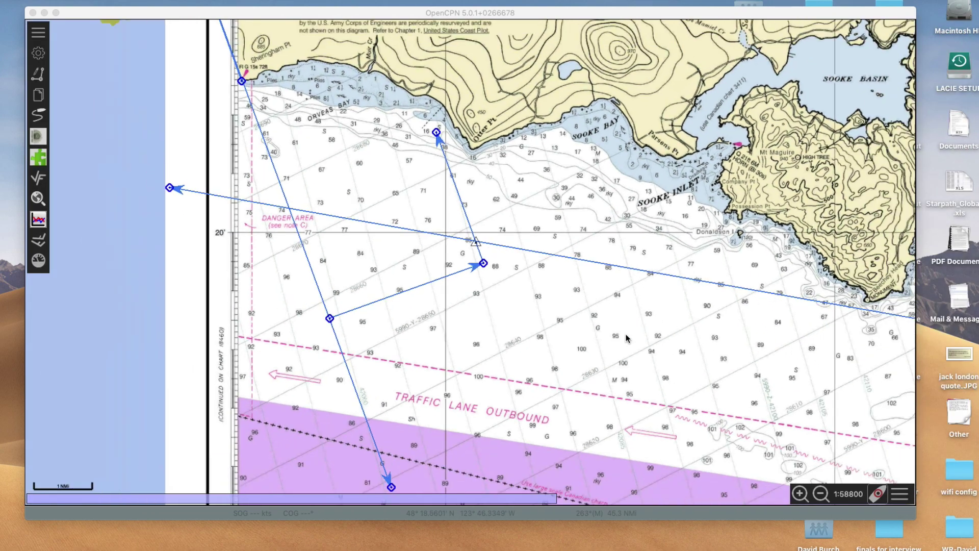
{"action": "scroll", "coordinate": [626, 338], "scroll_direction": "up", "scroll_amount": 1}
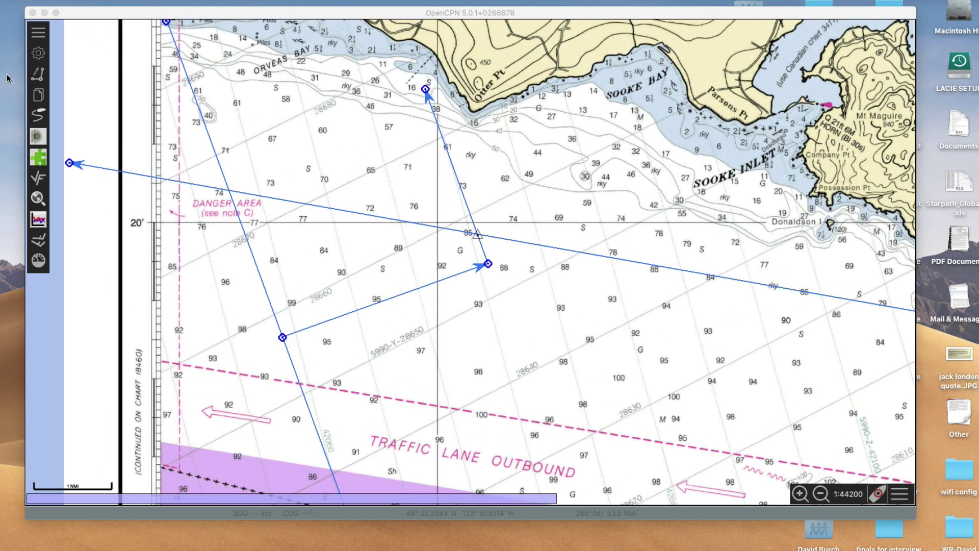
{"action": "left_click", "coordinate": [37, 75]}
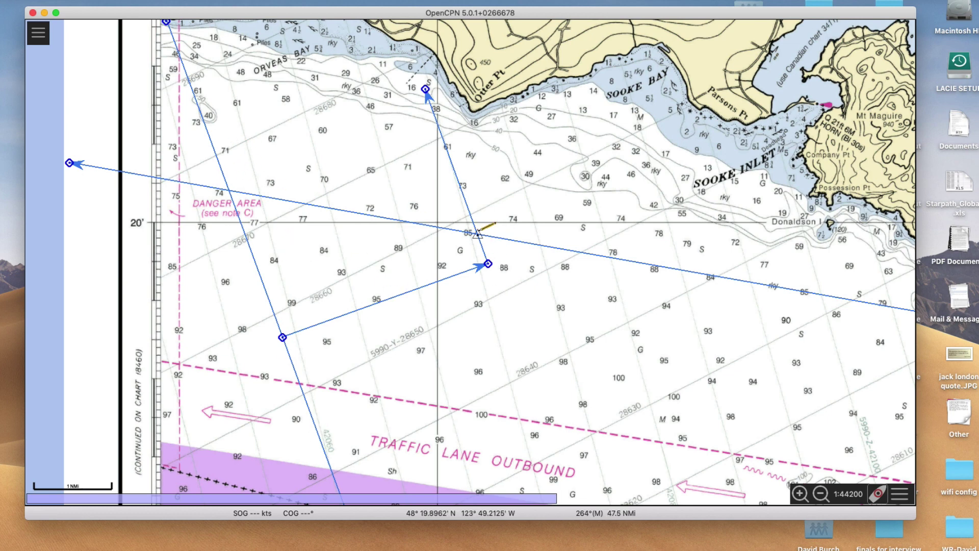
{"action": "left_click", "coordinate": [477, 235]}
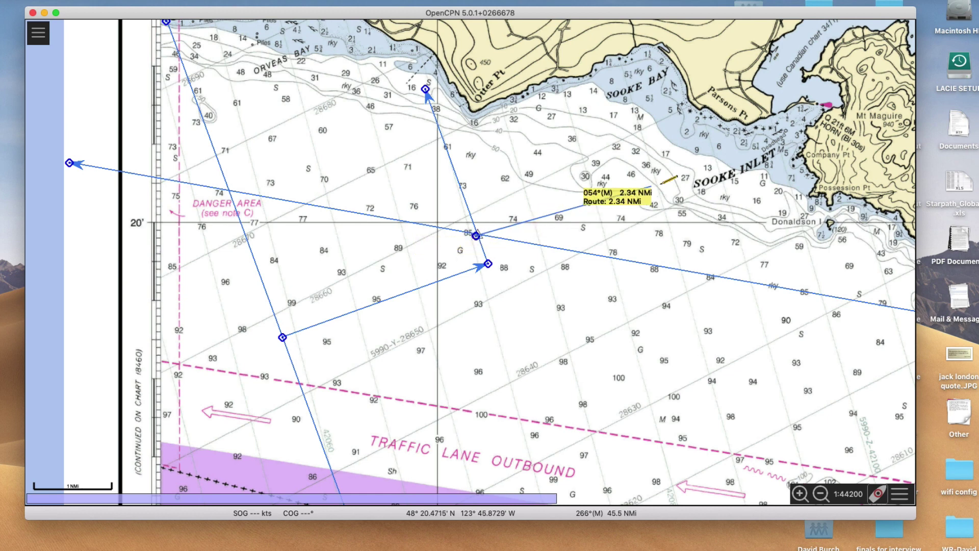
{"action": "left_click_drag", "start_coordinate": [825, 105], "coordinate": [775, 105]}
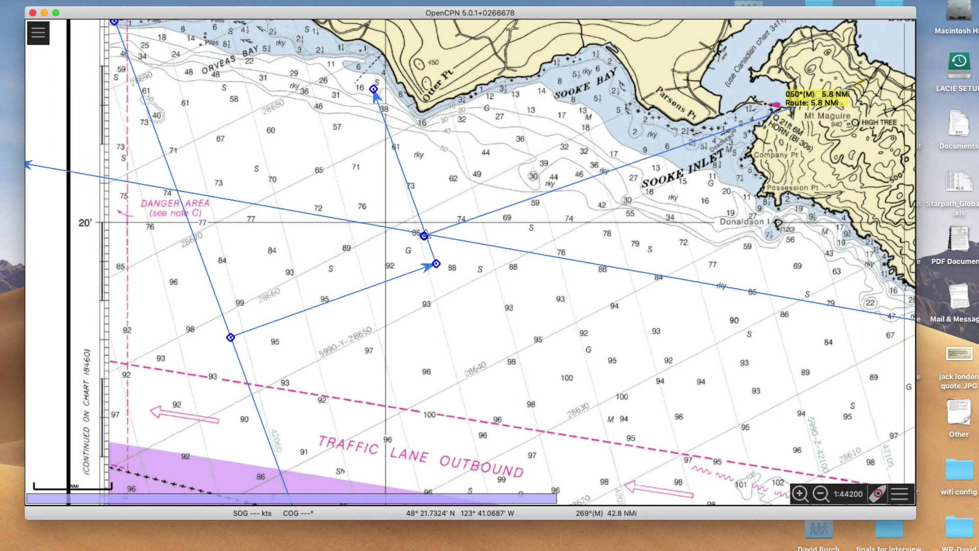
{"action": "left_click", "coordinate": [849, 87]}
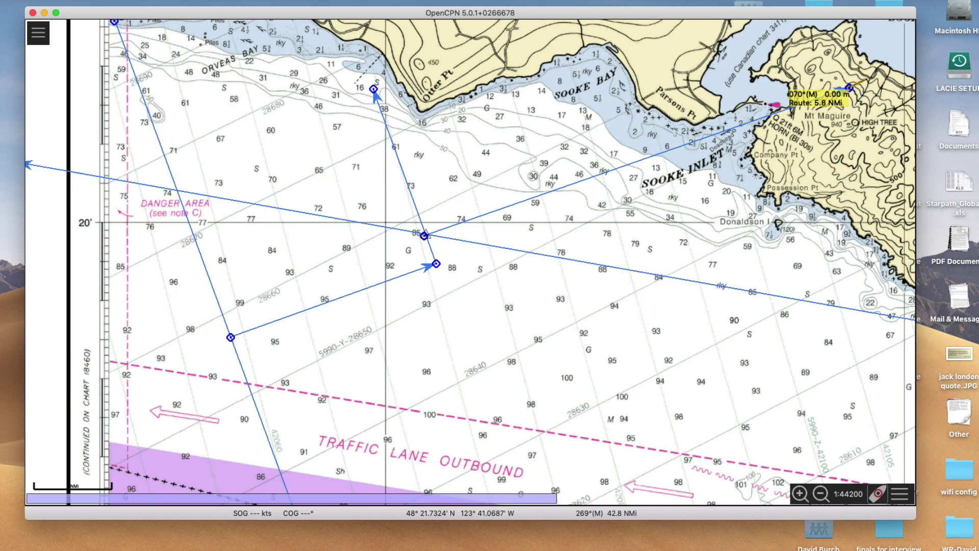
{"action": "left_click", "coordinate": [849, 88]}
{"action": "scroll", "coordinate": [764, 168], "scroll_direction": "up", "scroll_amount": 1}
{"action": "mouse_move", "coordinate": [800, 155]}
{"action": "left_mouse_down"}
{"action": "mouse_move", "coordinate": [151, 359]}
{"action": "mouse_move", "coordinate": [351, 336]}
{"action": "left_mouse_up"}
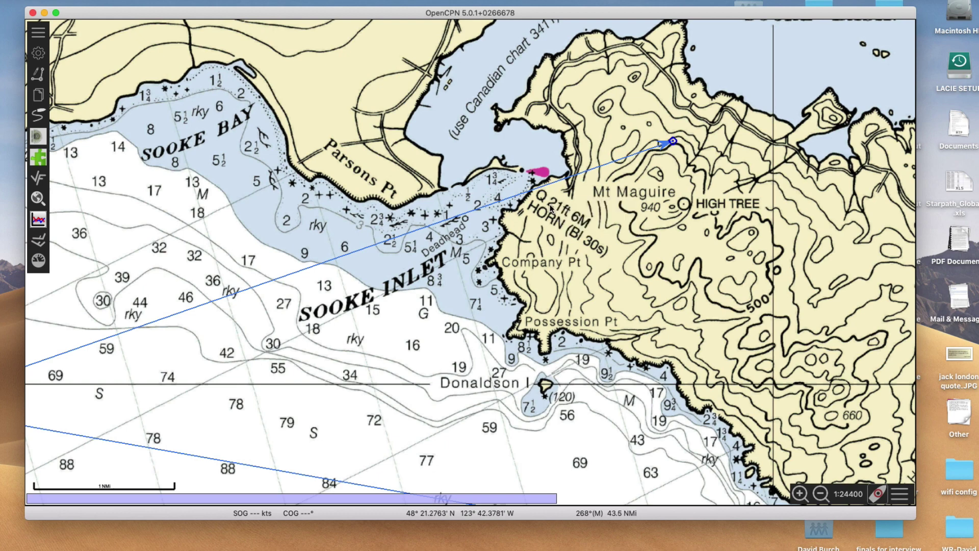
Bring the problem page forward and slide its window off the screen.
{"action": "key", "text": "super+Tab"}
{"action": "left_click_drag", "start_coordinate": [911, 60], "coordinate": [831, 56]}
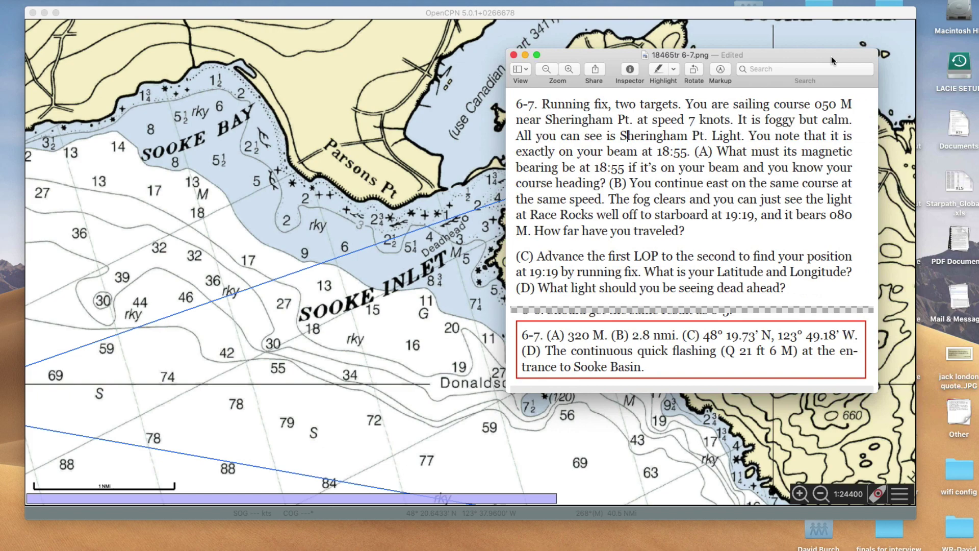
{"action": "left_click_drag", "start_coordinate": [831, 56], "coordinate": [978, 57]}
{"action": "scroll", "coordinate": [529, 314], "scroll_direction": "down", "scroll_amount": 5}
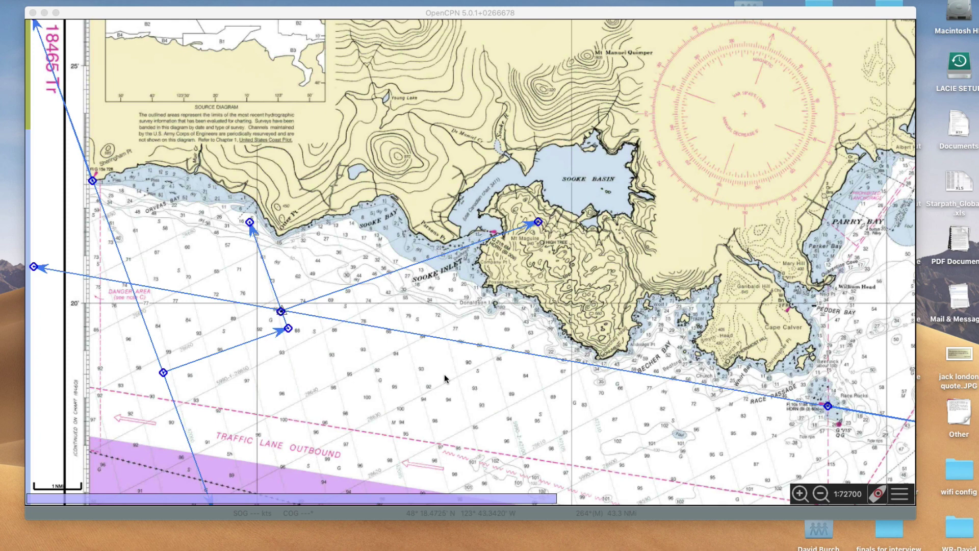
Draw a single 230°M, 6.9 NMi run-back leg from the 050° course line toward the western chart edge.
{"action": "scroll", "coordinate": [632, 312], "scroll_direction": "up", "scroll_amount": 2}
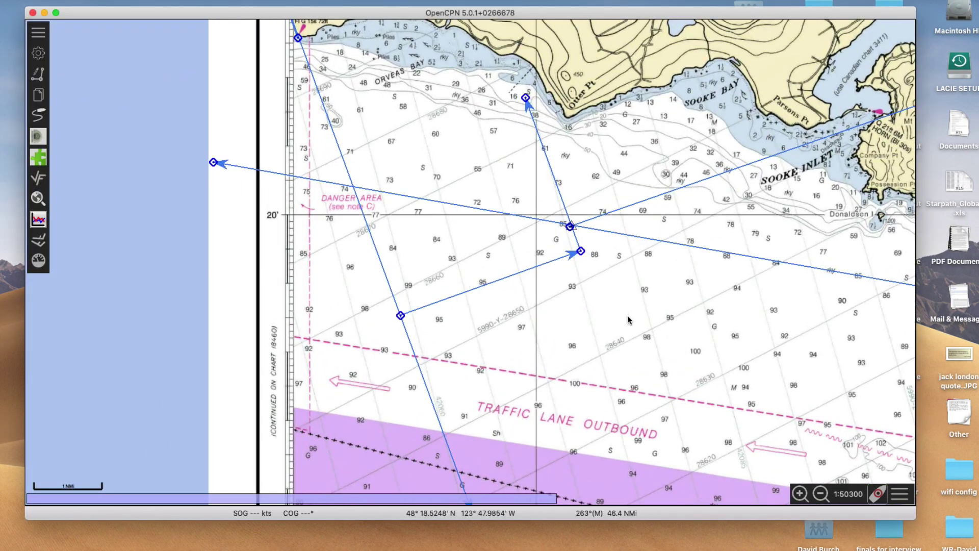
{"action": "mouse_move", "coordinate": [570, 231]}
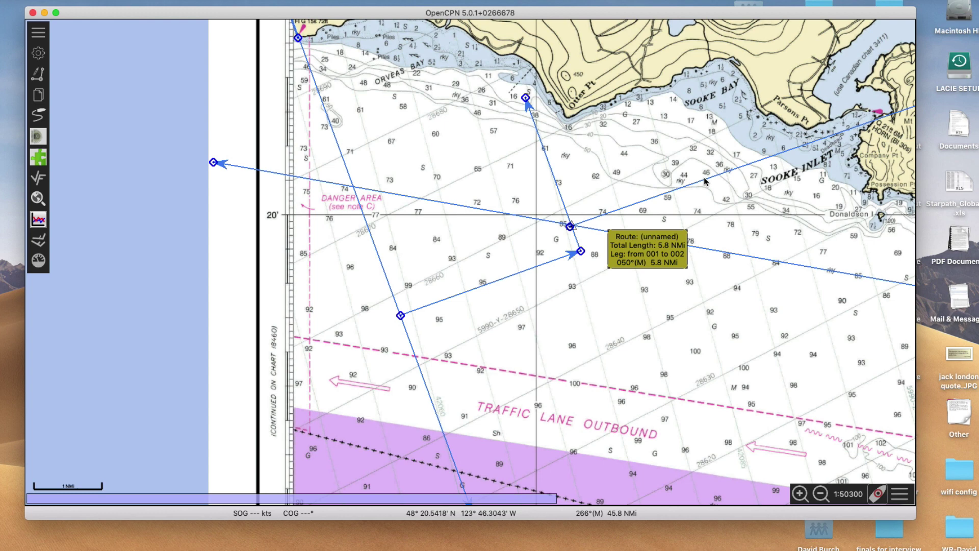
{"action": "left_click", "coordinate": [38, 32]}
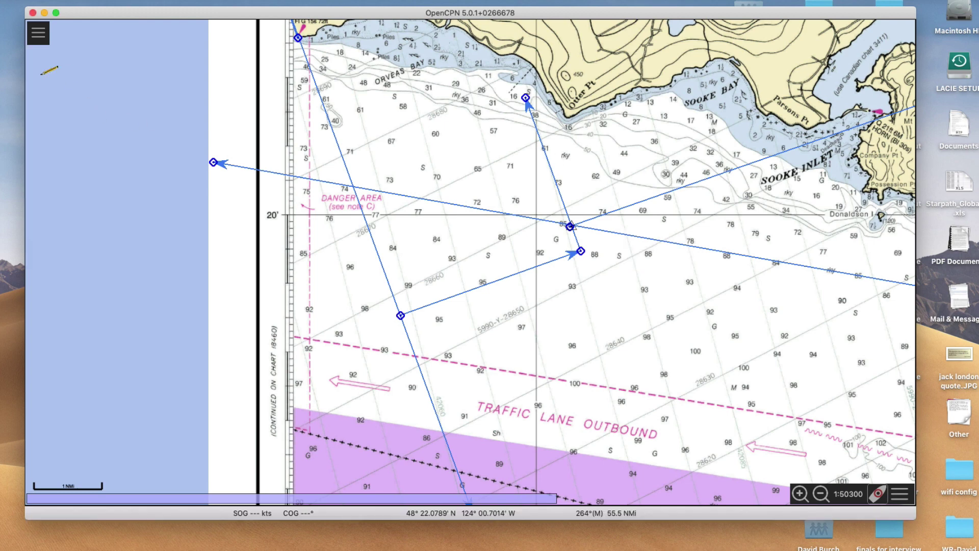
{"action": "left_click", "coordinate": [740, 167]}
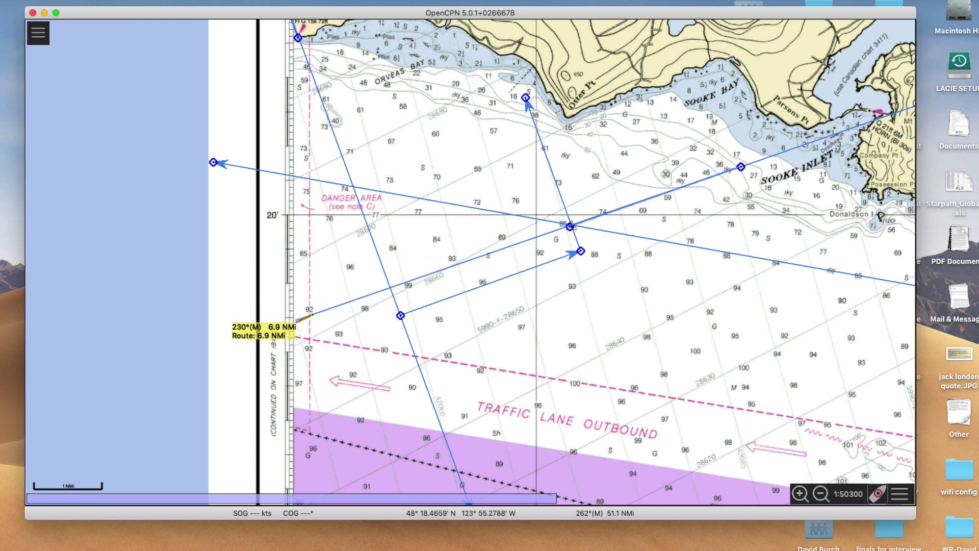
{"action": "left_click", "coordinate": [296, 324]}
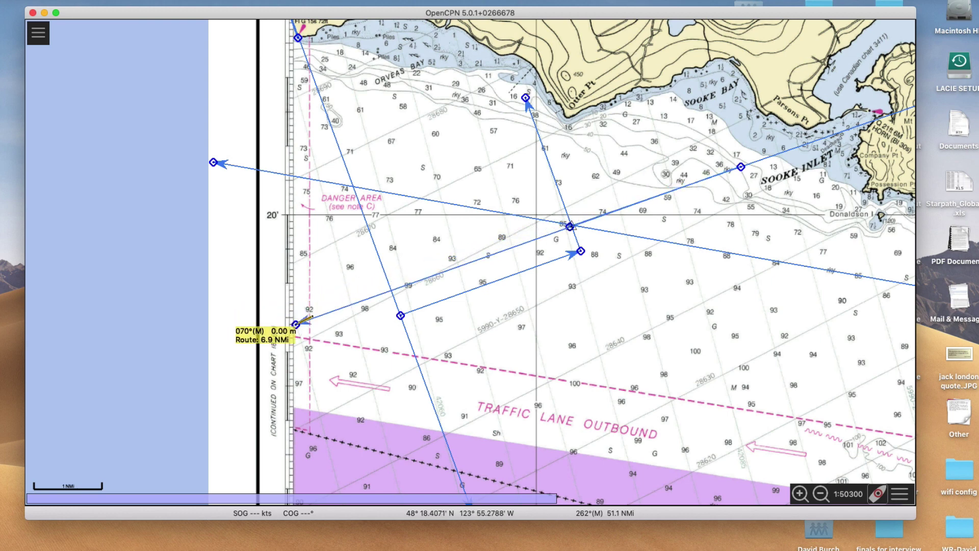
{"action": "left_click", "coordinate": [297, 323]}
{"action": "mouse_move", "coordinate": [390, 291]}
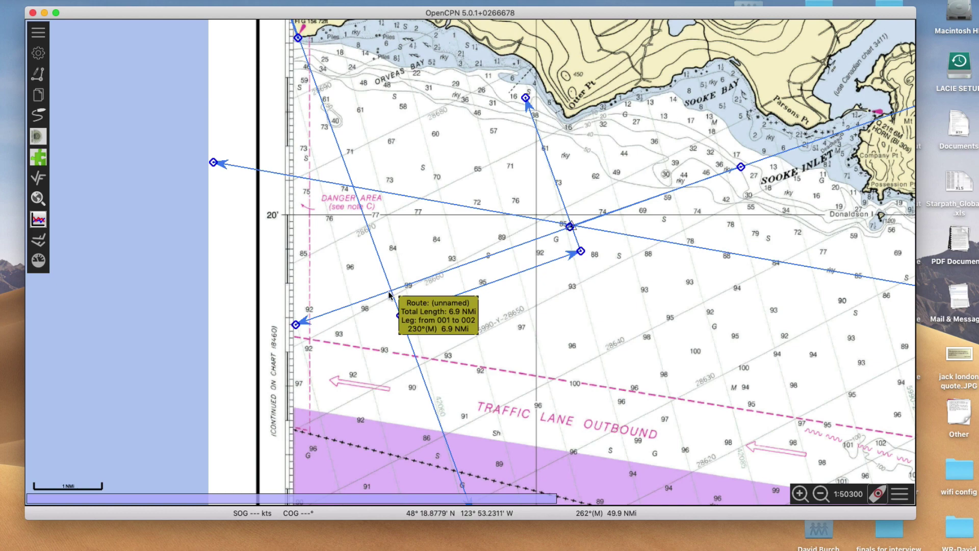
{"action": "scroll", "coordinate": [389, 295], "scroll_direction": "down", "scroll_amount": 5}
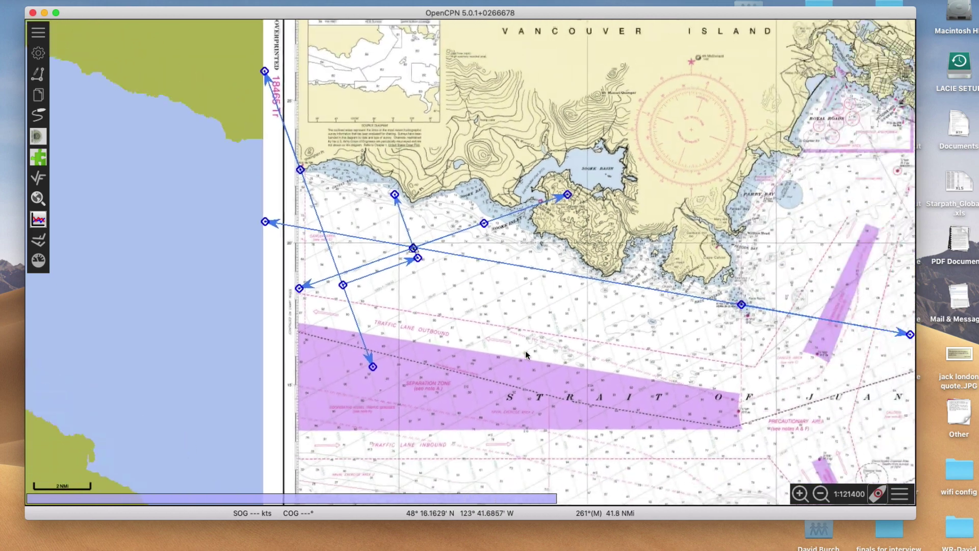